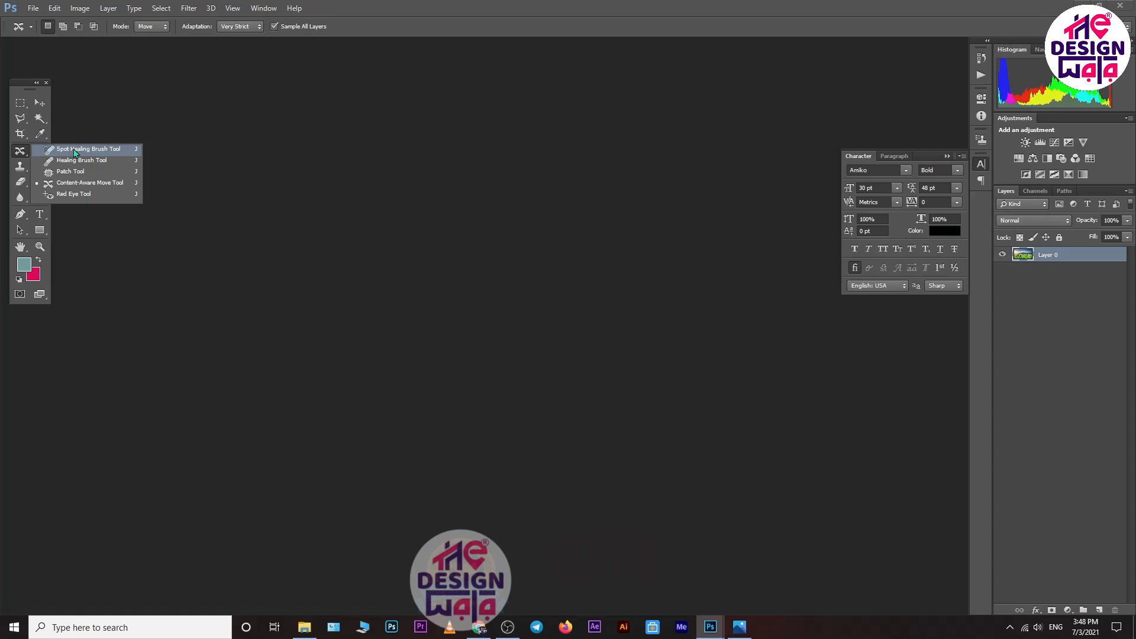
Activate the Spot Healing Brush for the pimple face.jpg portrait and keep its blending mode at Normal.
click(74, 149)
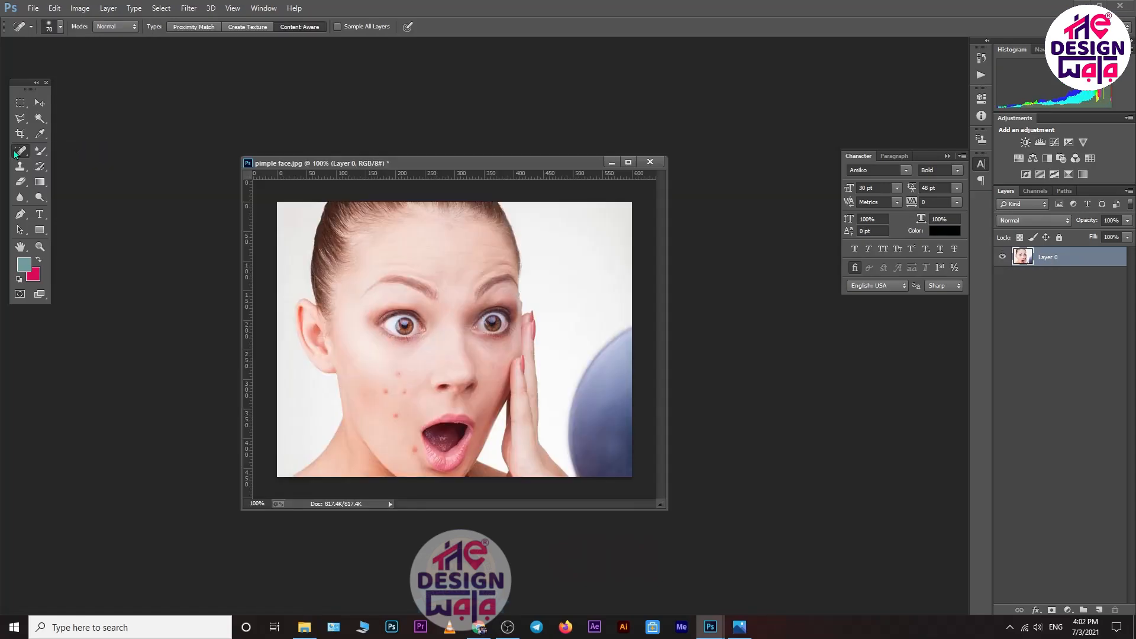
right_click(15, 152)
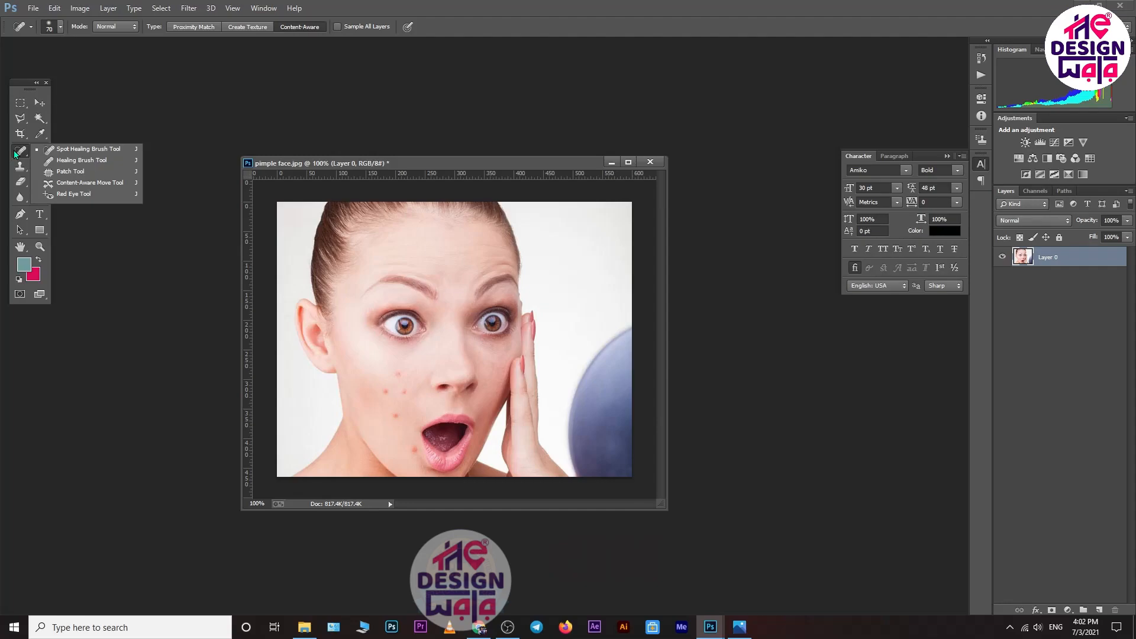
click(60, 151)
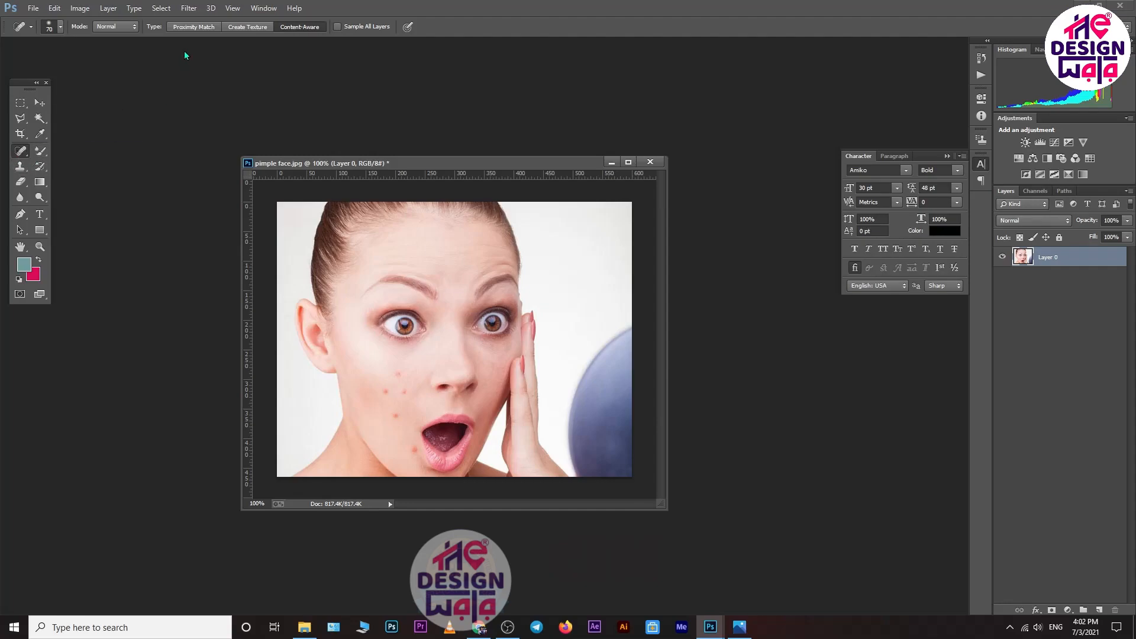
click(112, 28)
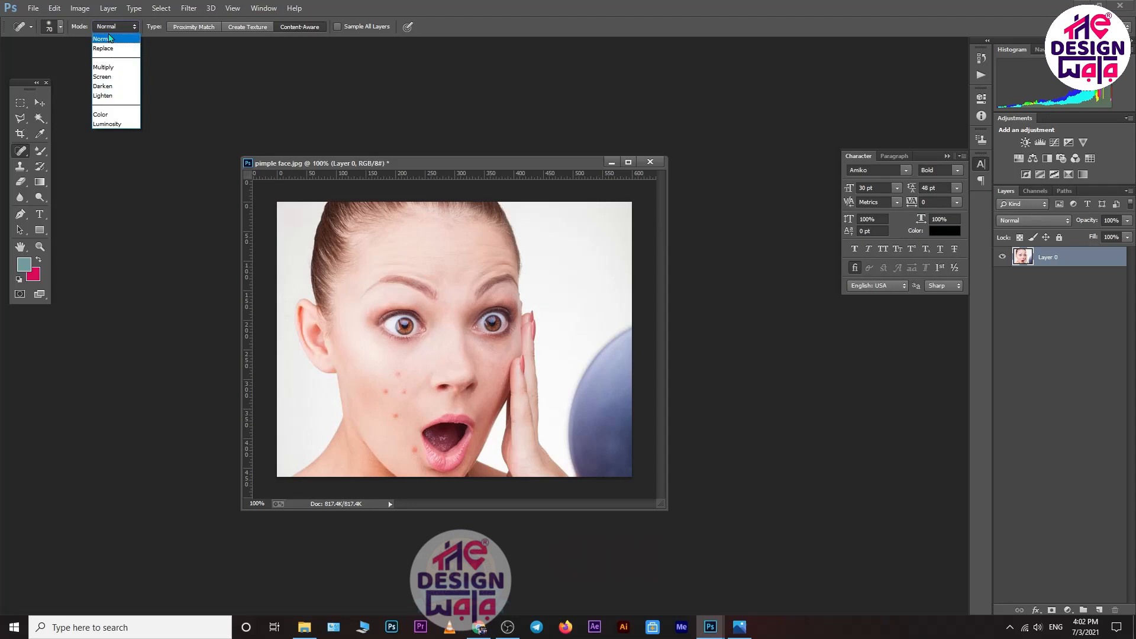
click(110, 40)
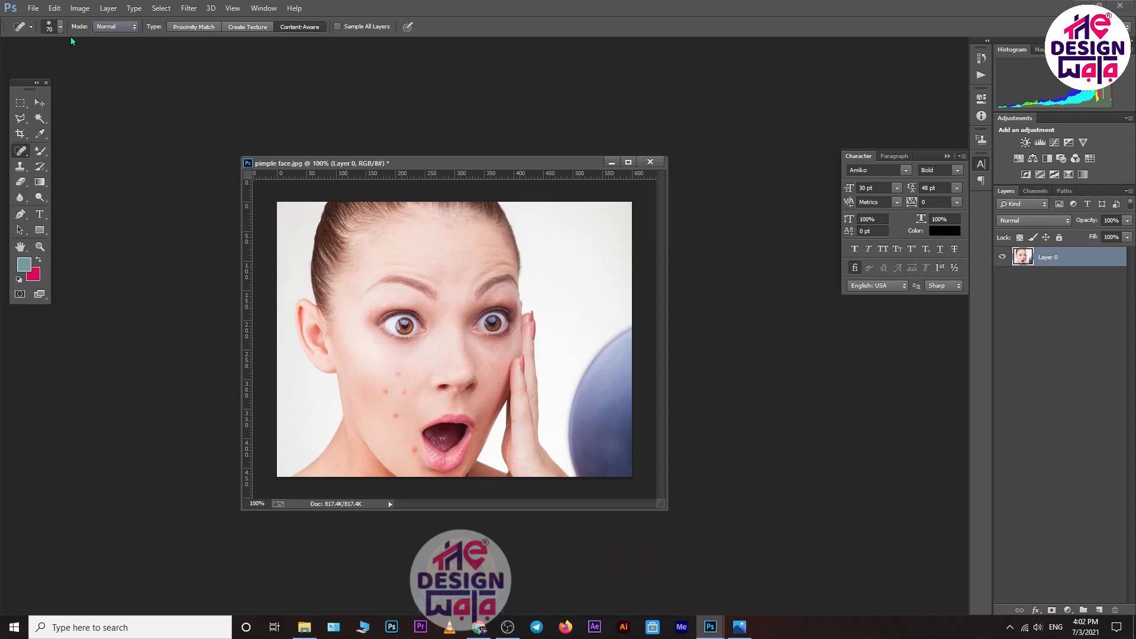
Set the Spot Healing Brush size to 78 px.
click(59, 27)
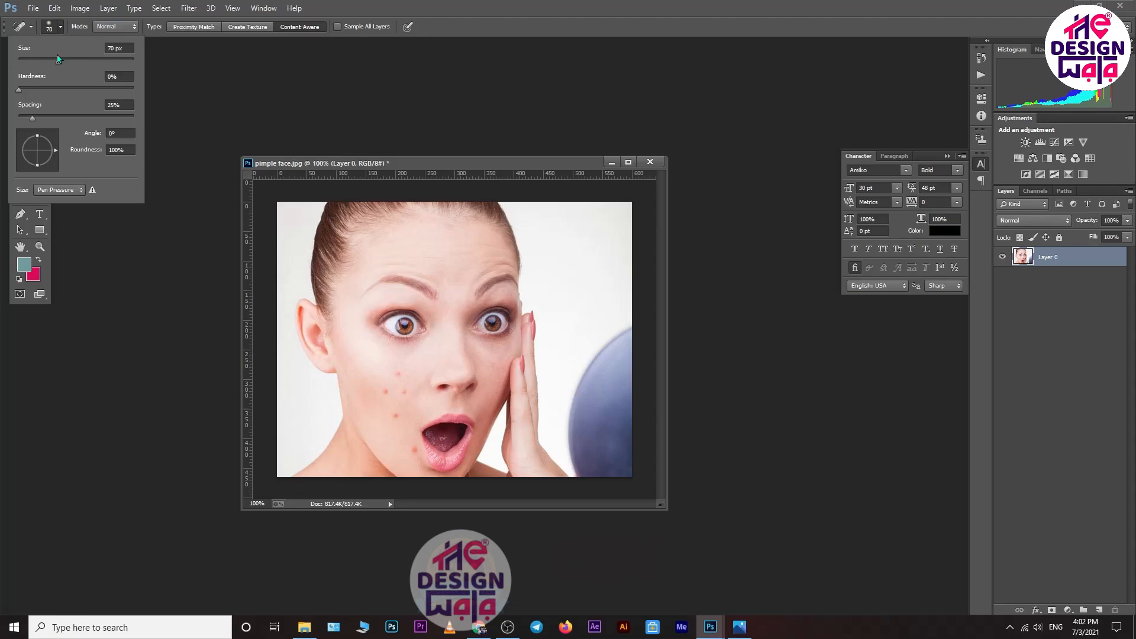
drag(58, 60, 62, 62)
click(306, 168)
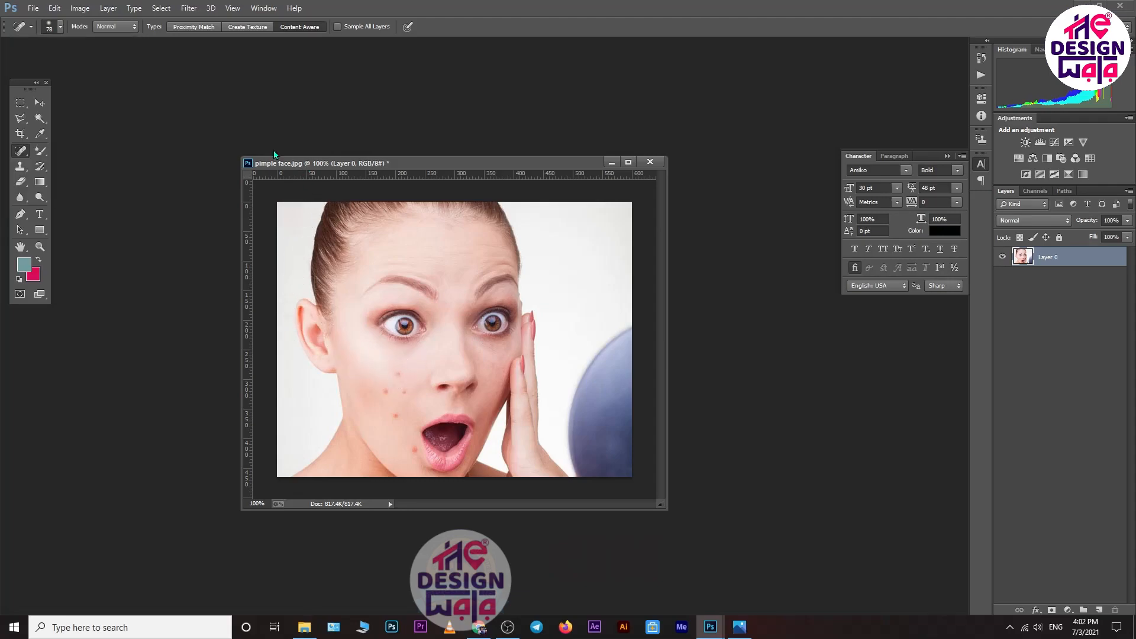
click(55, 26)
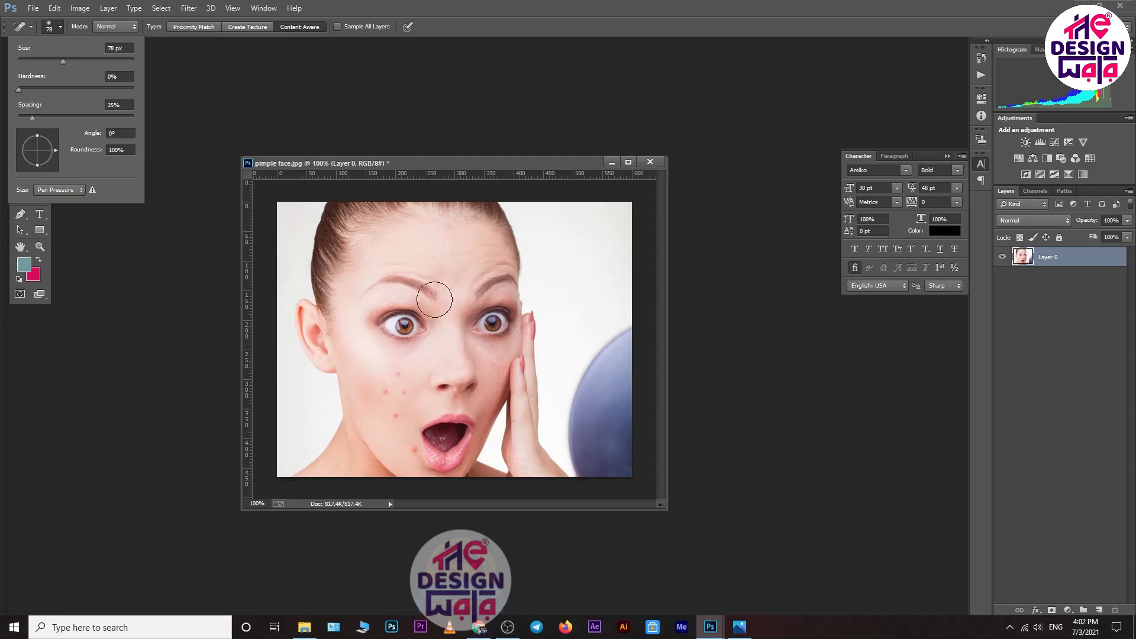
click(485, 155)
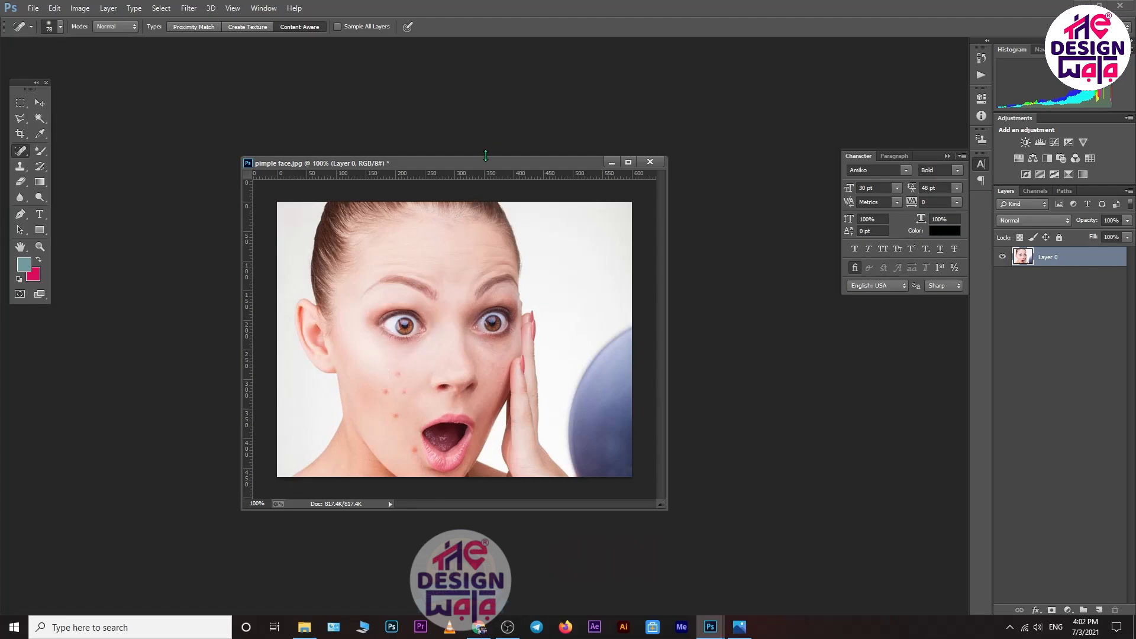
Reduce the Spot Healing Brush size in several increments to suit the small pimples on the cheek.
click(393, 385)
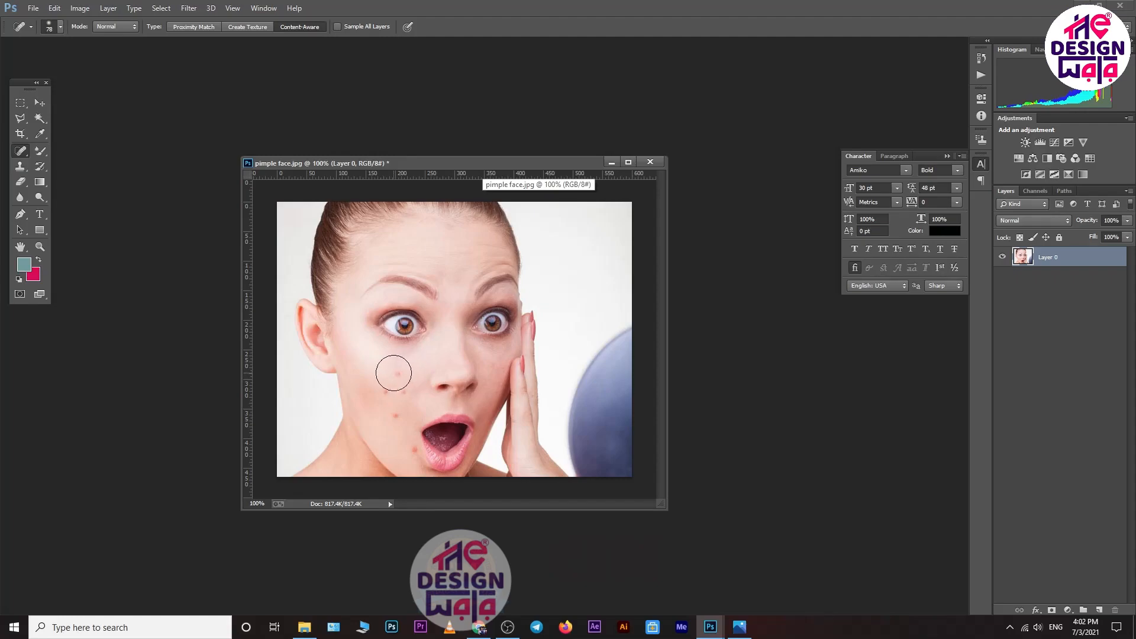
key(bracketleft)
key(bracketleft)
key(bracketleft)
key(bracketleft)
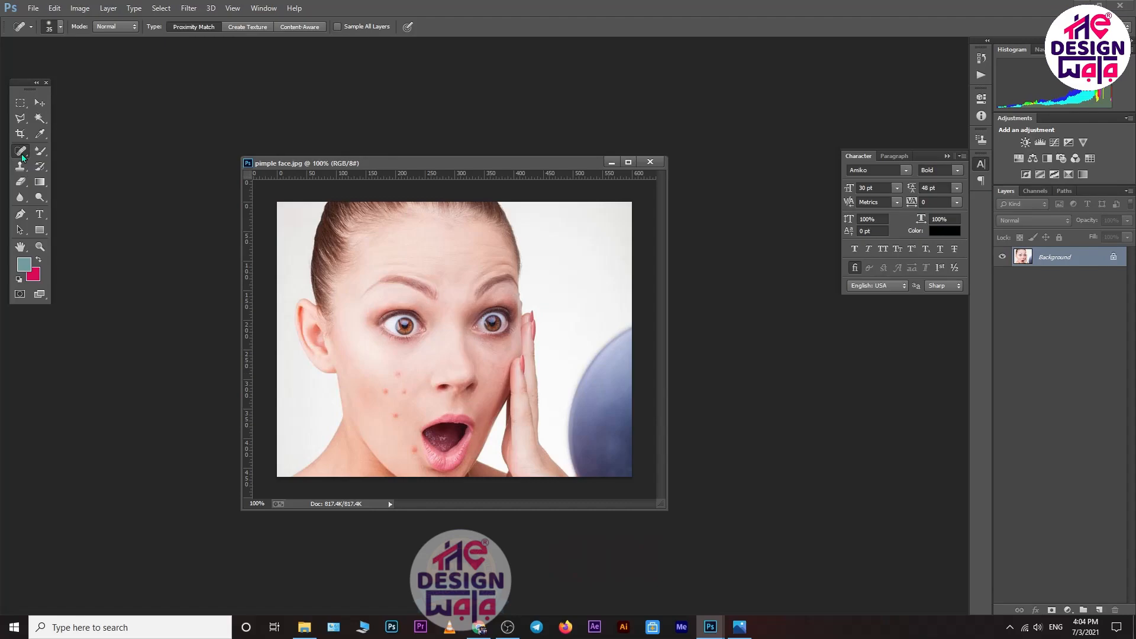
Activate the Spot Healing Brush with Proximity Match and a 35 px size for the cheek pimples.
right_click(21, 153)
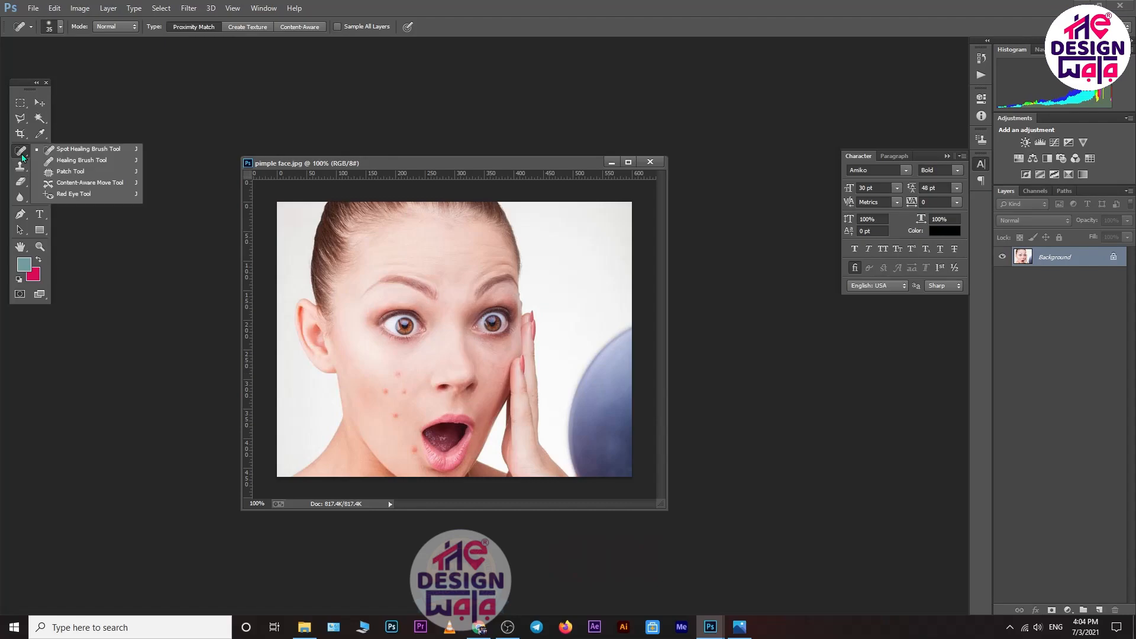
click(87, 149)
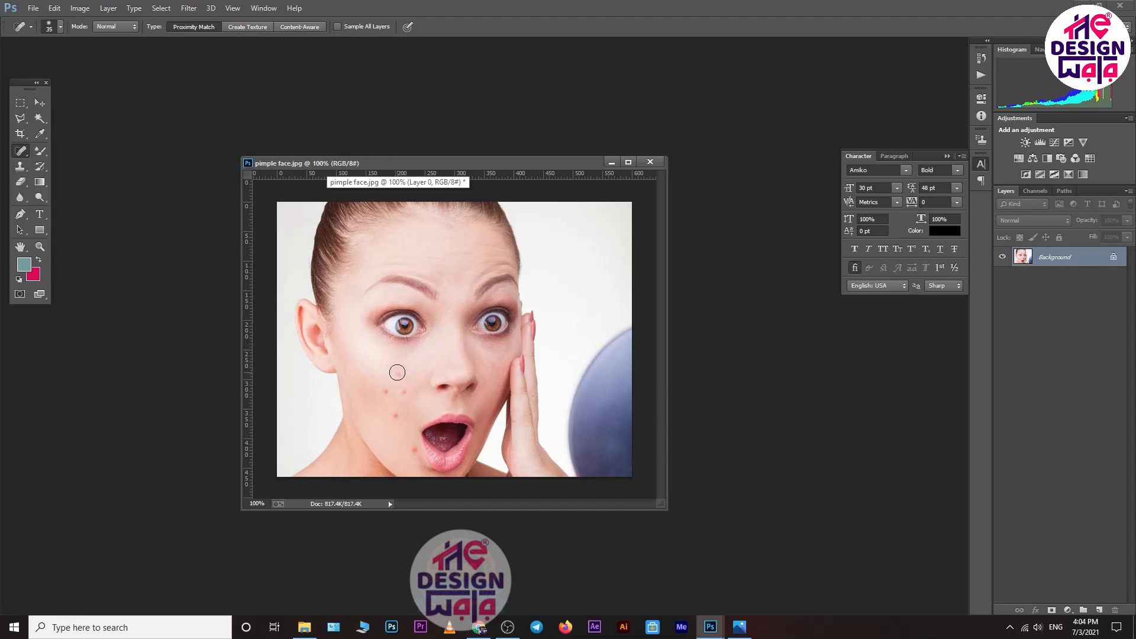
key(bracketright)
key(bracketleft)
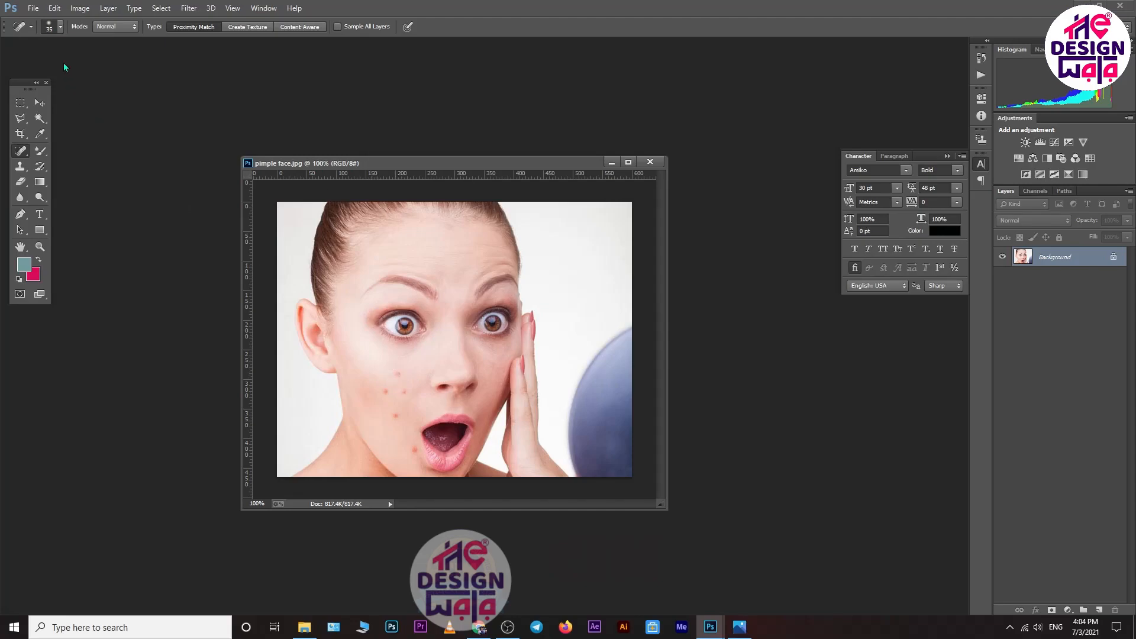
Raise the brush hardness to the maximum and try healing the pimples on the cheek and beside the mouth.
click(59, 29)
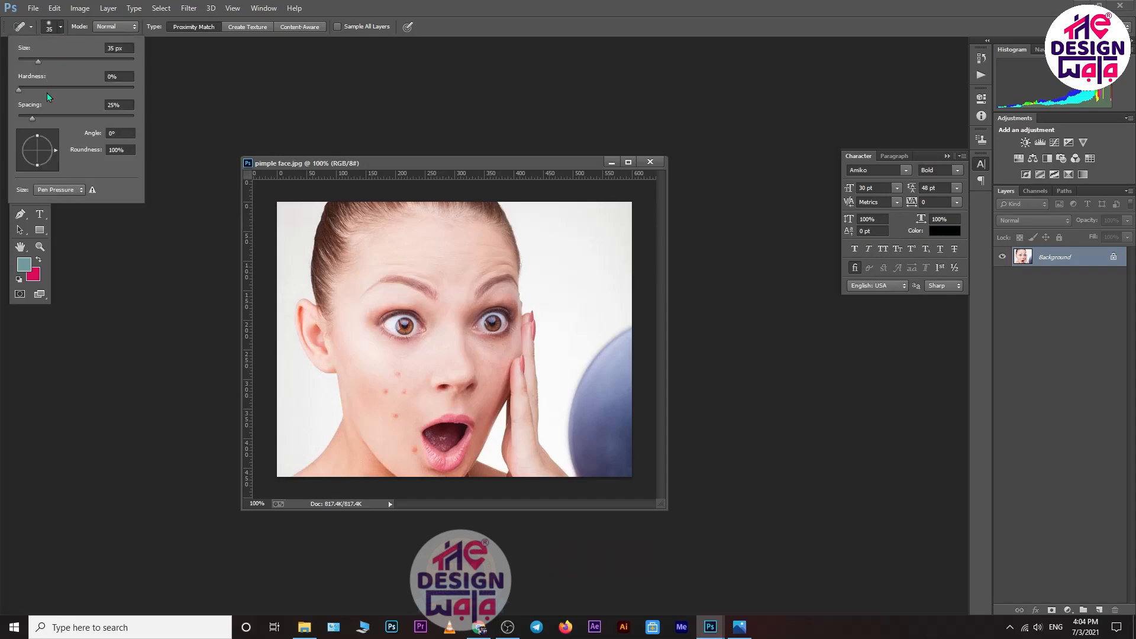
click(342, 165)
click(61, 27)
drag(20, 90, 133, 89)
click(399, 381)
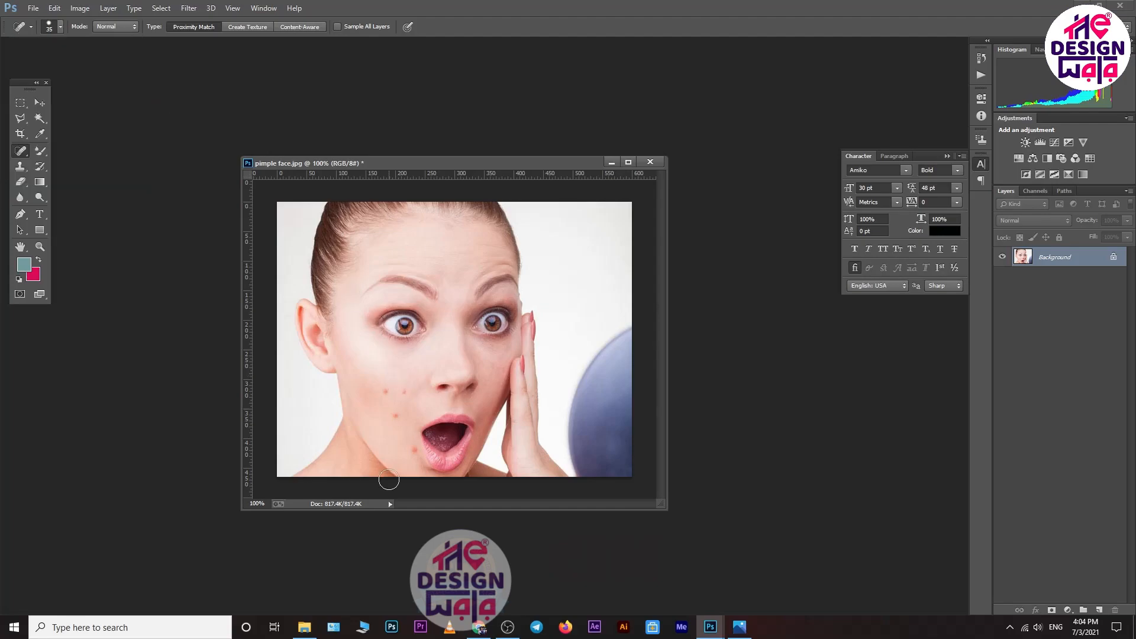
click(385, 391)
click(416, 450)
click(58, 29)
click(329, 160)
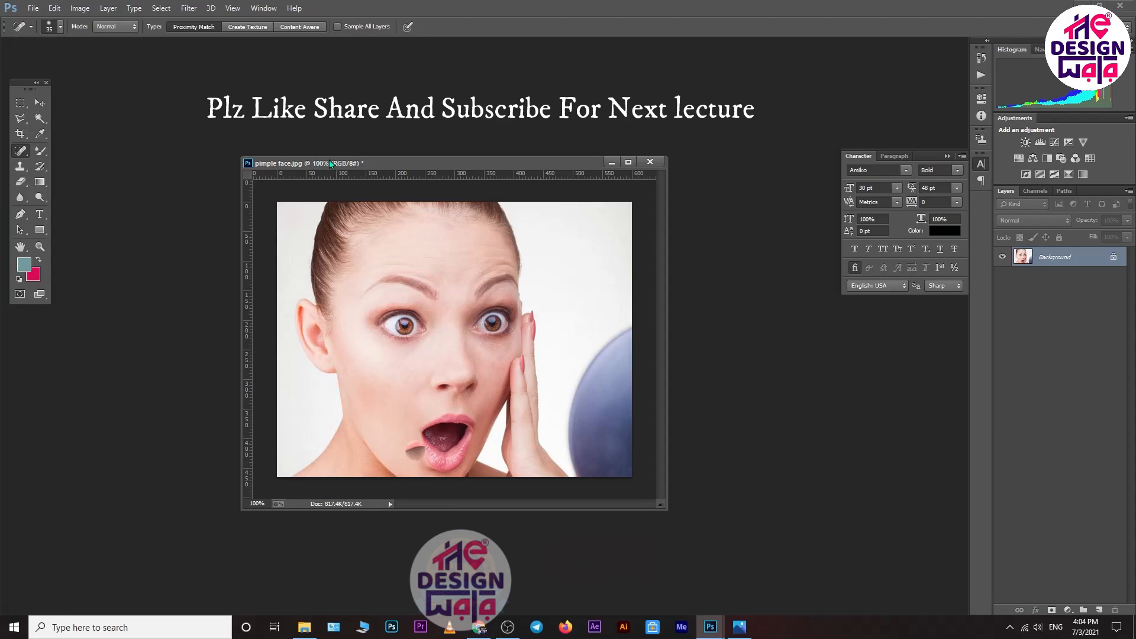
Undo all the healing strokes on the face and check the brush size and hardness settings.
key(ctrl+alt+z)
key(ctrl+alt+z)
key(ctrl+alt+z)
key(ctrl+alt+z)
key(ctrl+alt+z)
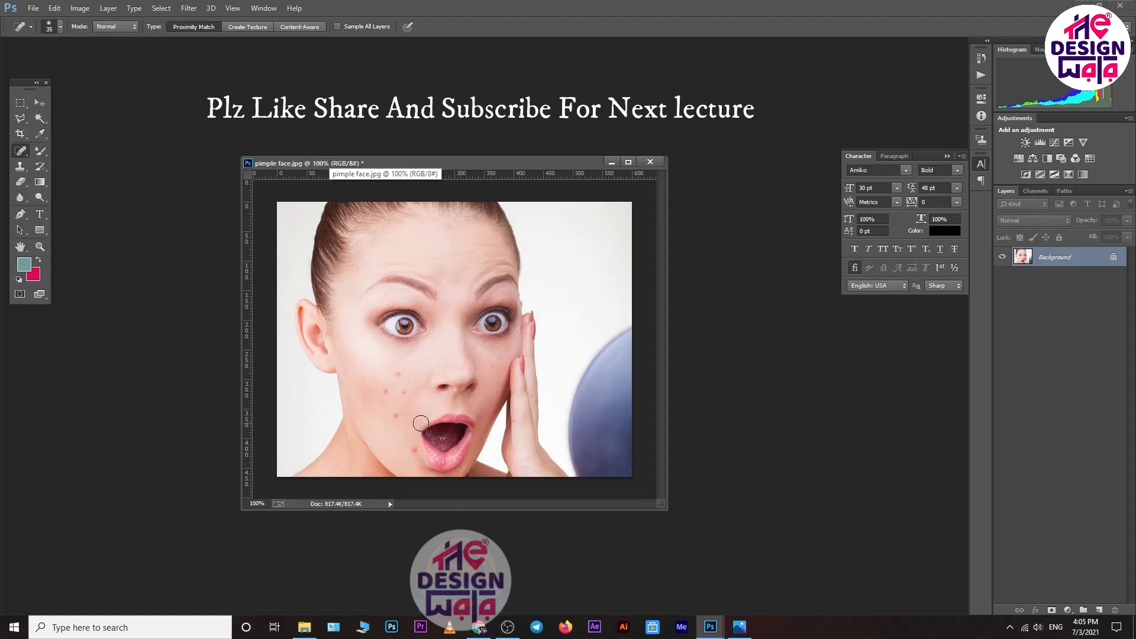
click(59, 27)
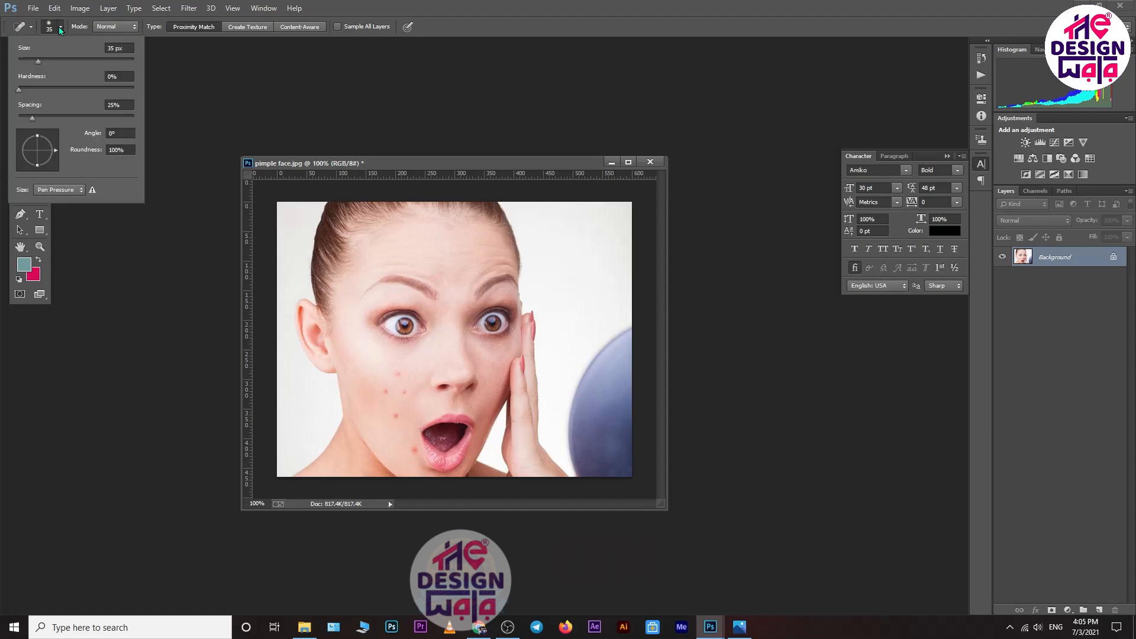
click(60, 28)
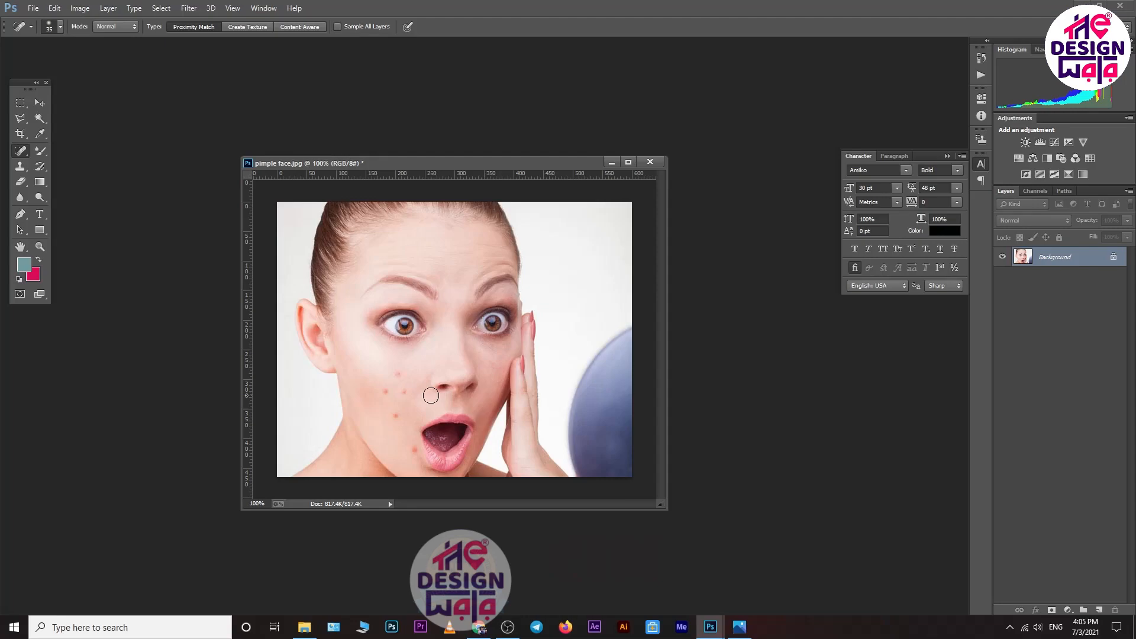
Convert the locked Background into an editable layer and reduce the Spot Healing Brush size to 25 px.
click(1113, 257)
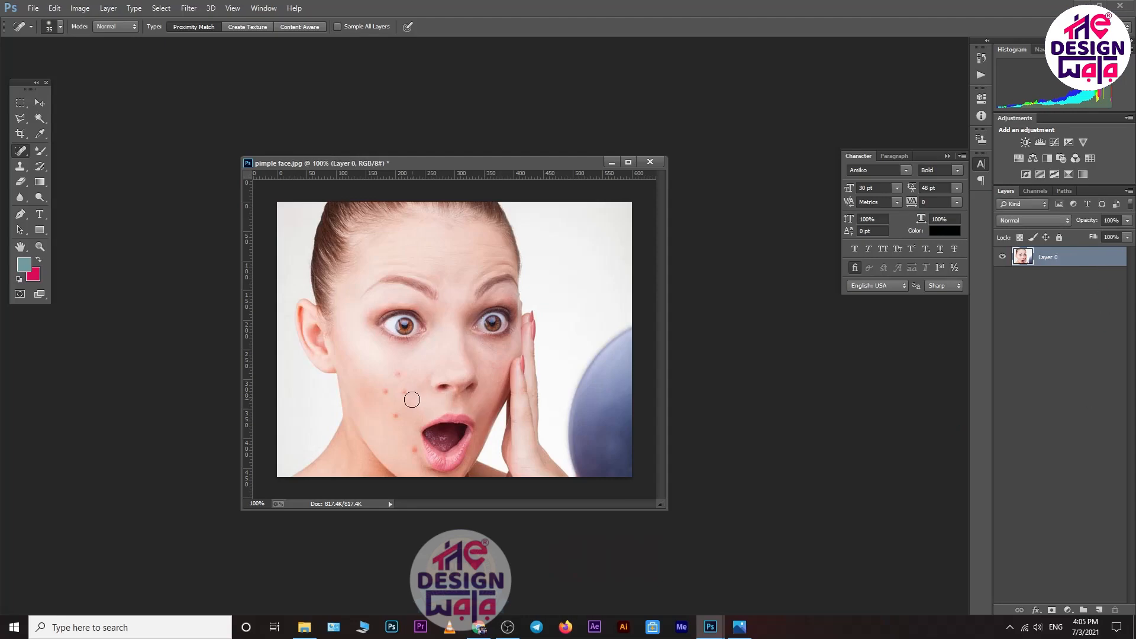
key(ctrl+plus)
key(ctrl+plus)
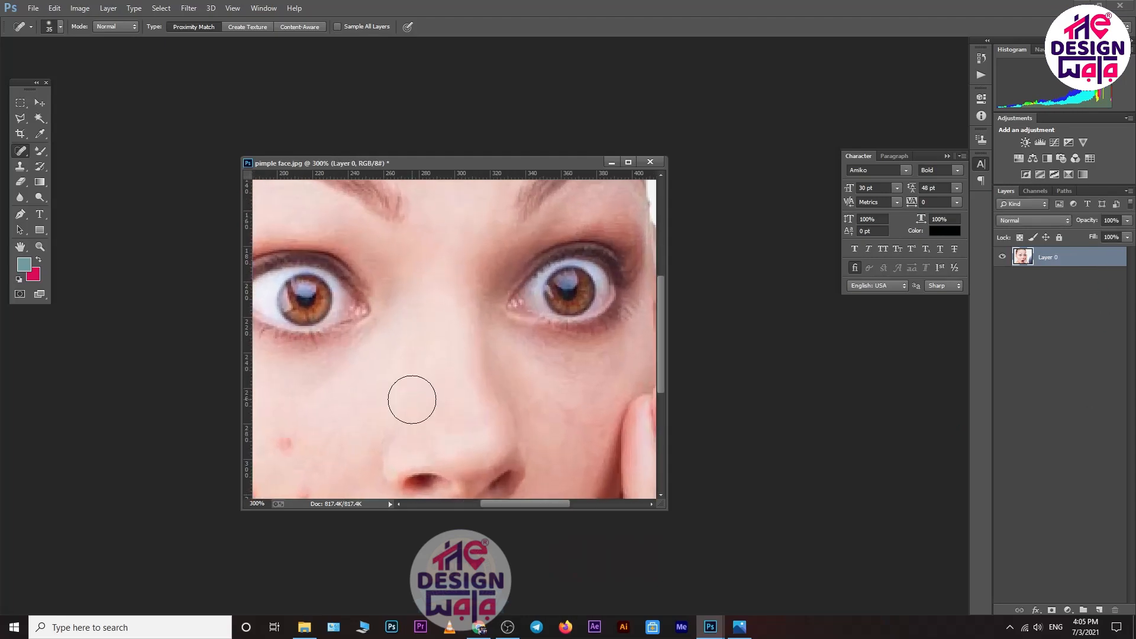
drag(412, 400, 504, 264)
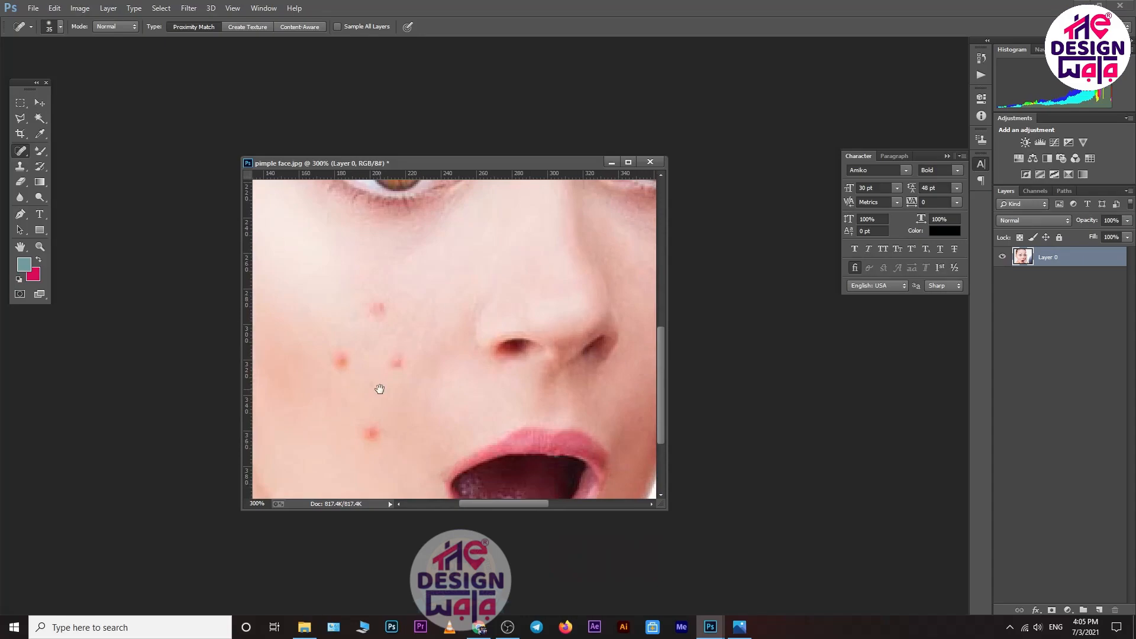
drag(379, 389, 425, 322)
key(bracketleft)
key(bracketleft)
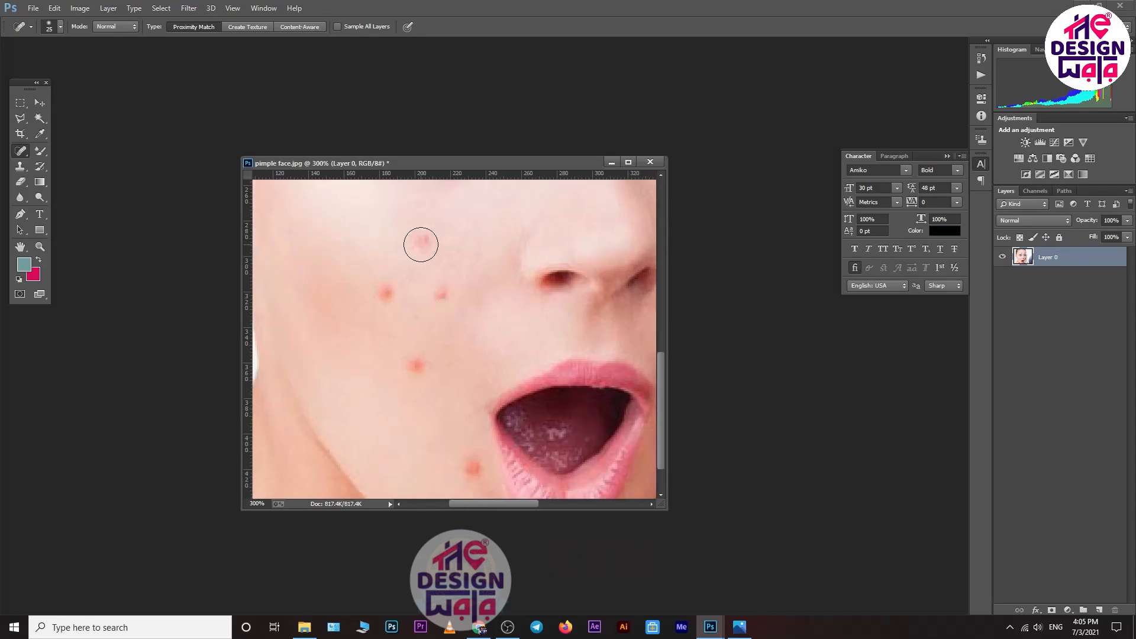
Remove the four cheek pimples and the one beside the mouth with the Spot Healing Brush.
click(421, 244)
click(442, 295)
click(387, 294)
click(417, 366)
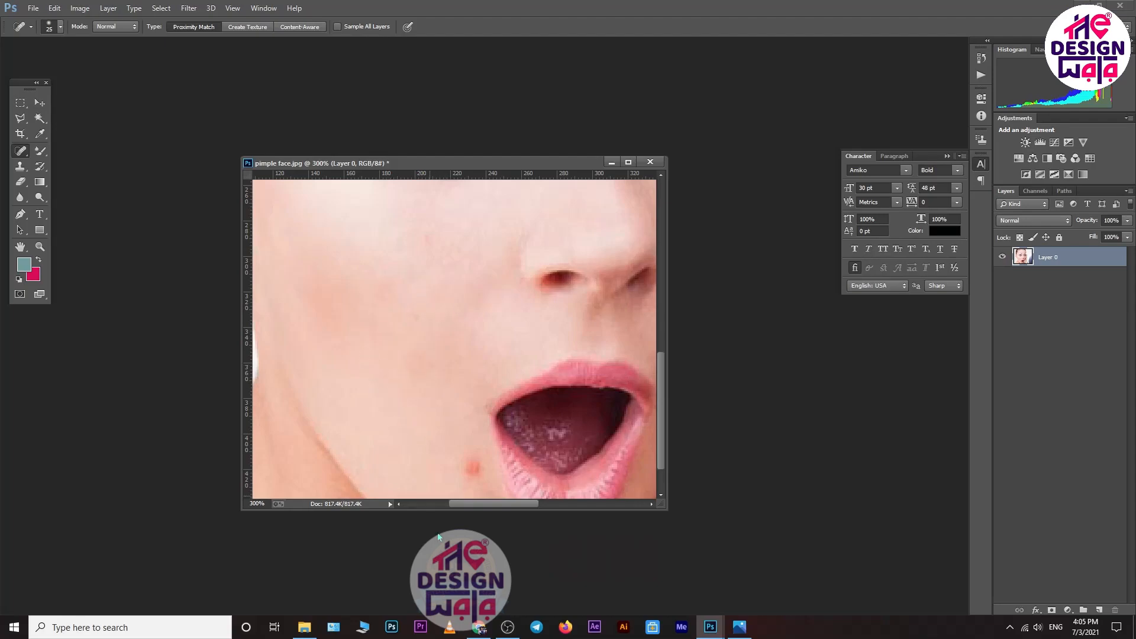
click(473, 468)
key(ctrl+minus)
key(ctrl+minus)
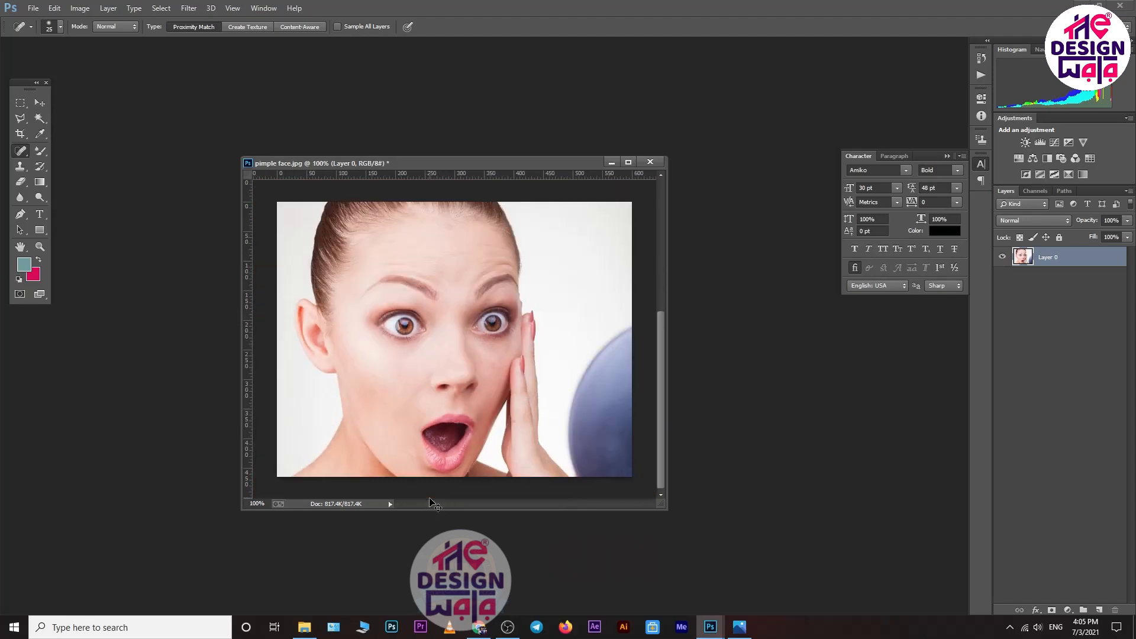
key(ctrl+minus)
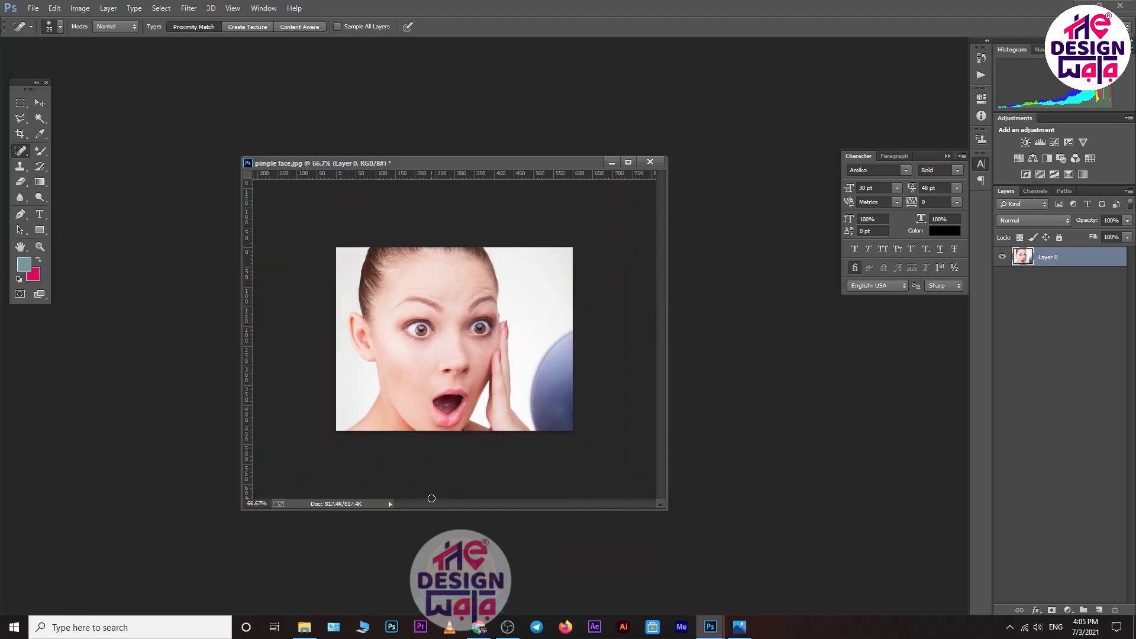
Switch to the open 8.jpg portrait of the woman with the towel on her head.
right_click(20, 155)
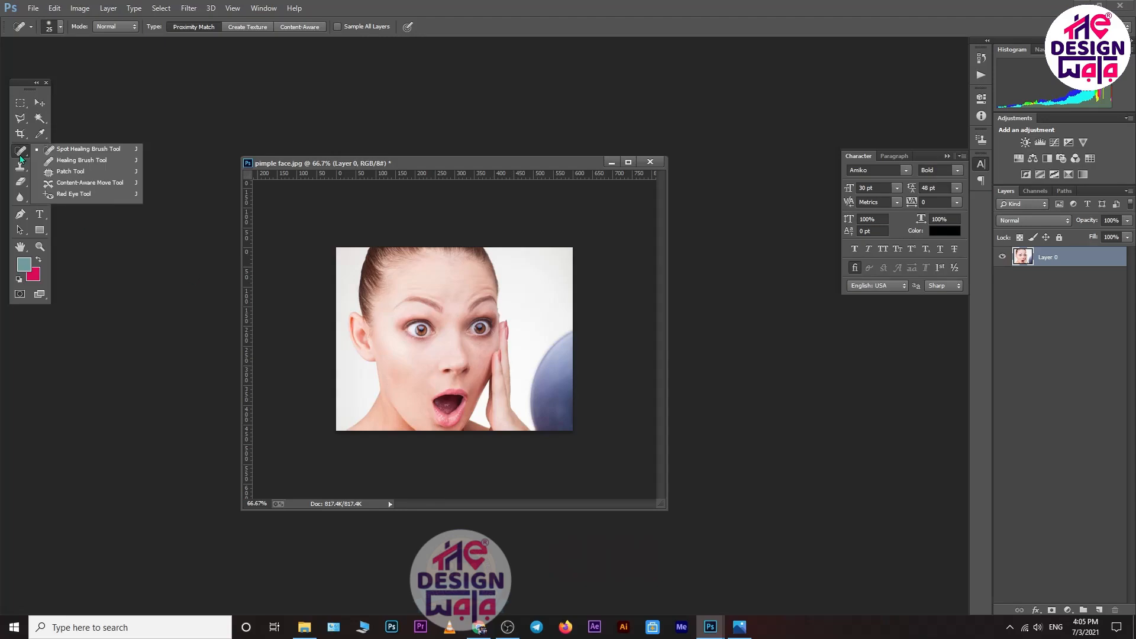
click(20, 155)
mouse_move(710, 630)
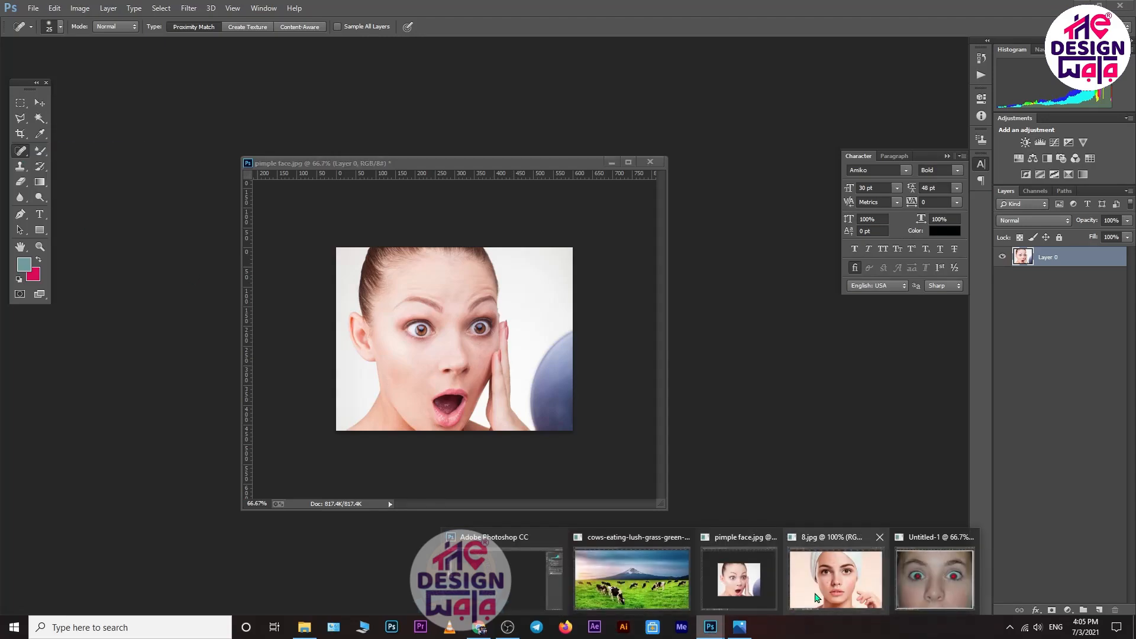
click(822, 592)
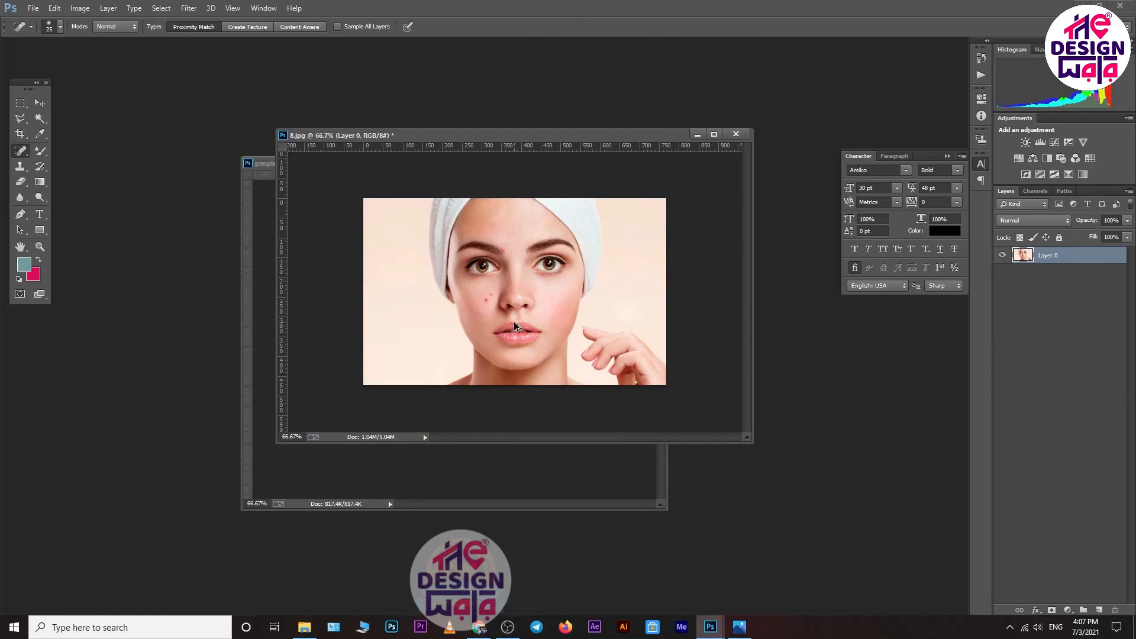
Undo the earlier edits in 8.jpg and convert its locked Background into an editable layer.
key(ctrl+alt+z)
key(ctrl+alt+z)
key(ctrl+alt+z)
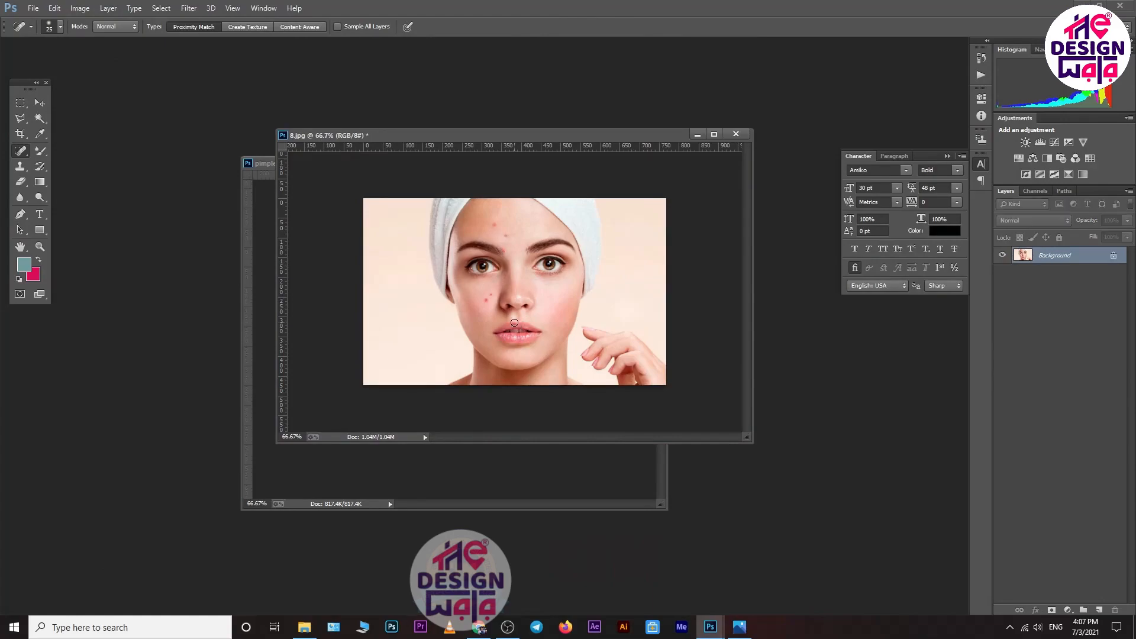
click(1120, 260)
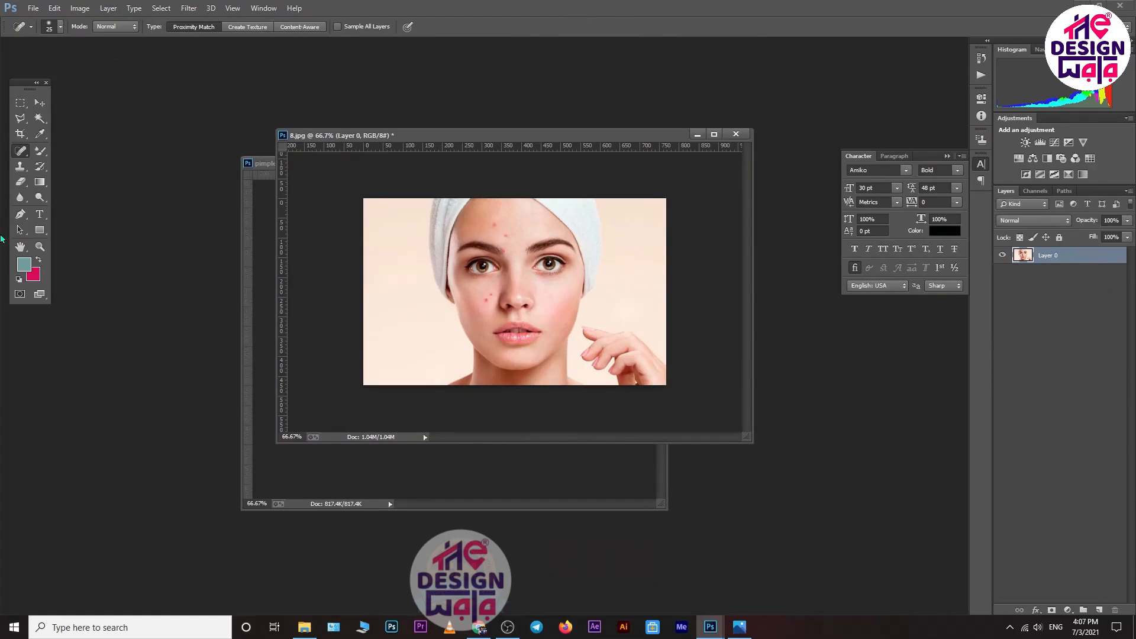
Remove the upper forehead pimple with the Healing Brush, using clean skin sampled from the forehead beside it.
right_click(22, 152)
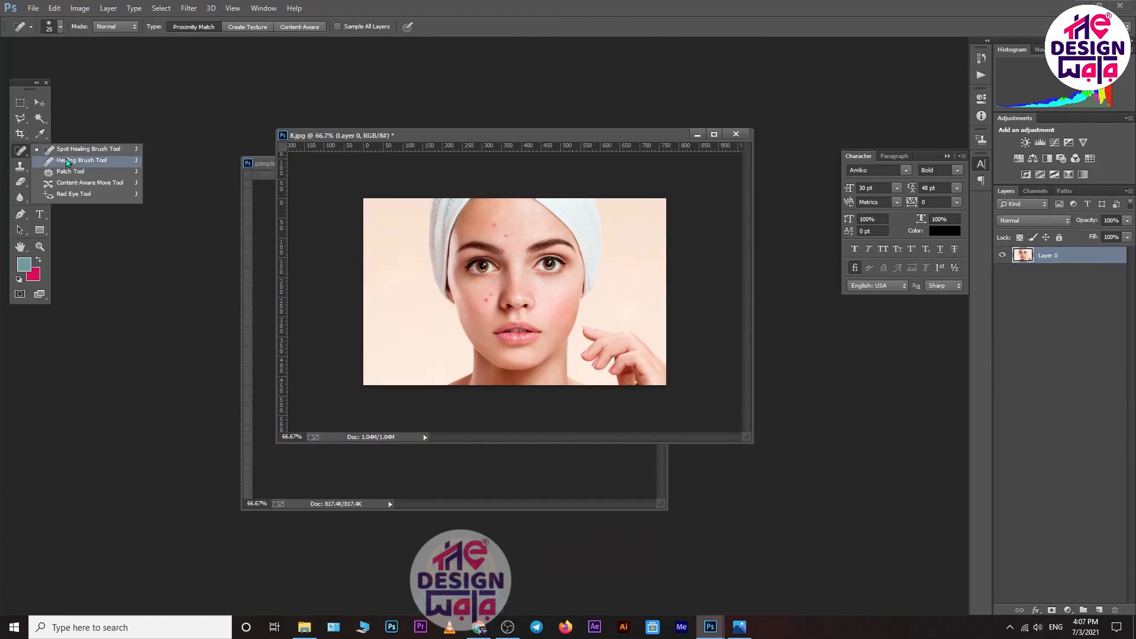
click(67, 162)
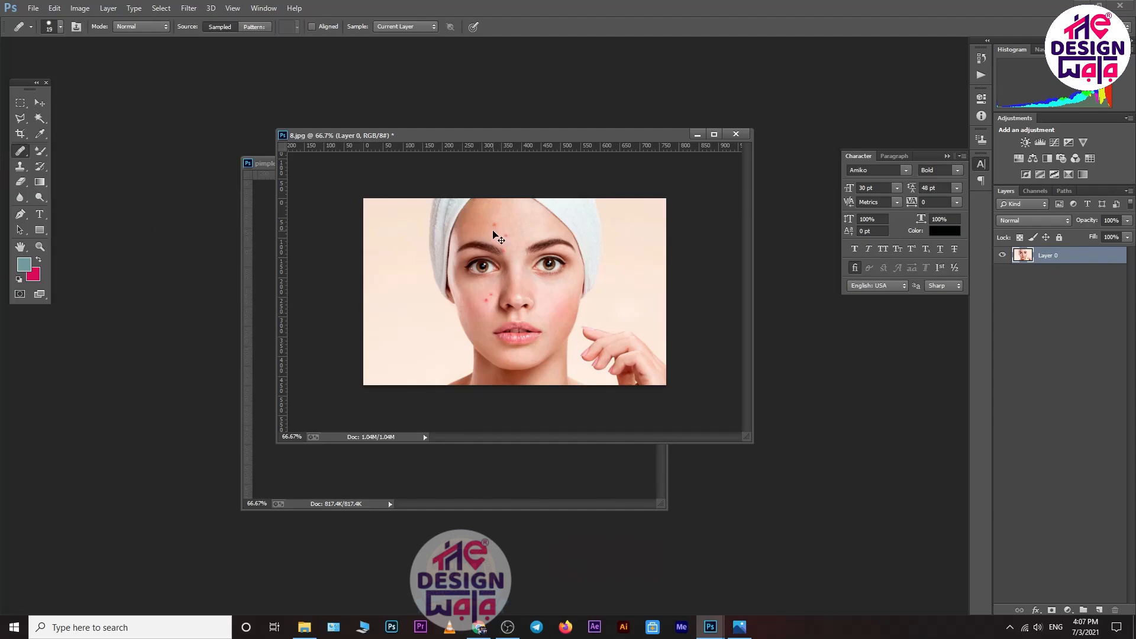
key(ctrl+plus)
key(ctrl+plus)
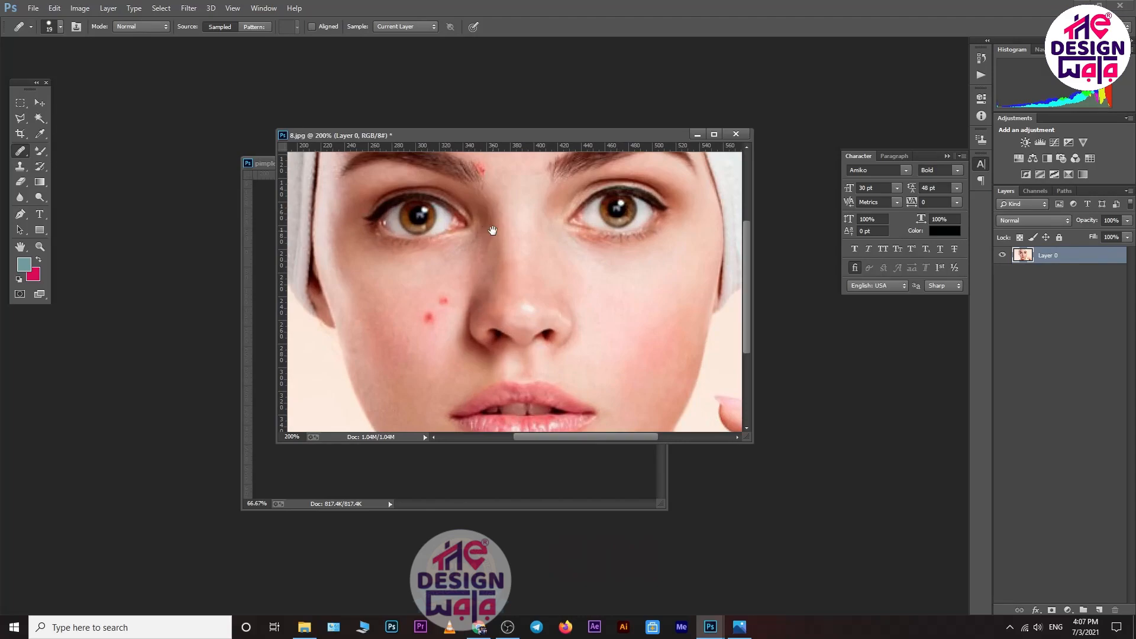
drag(493, 231, 527, 336)
drag(461, 250, 485, 284)
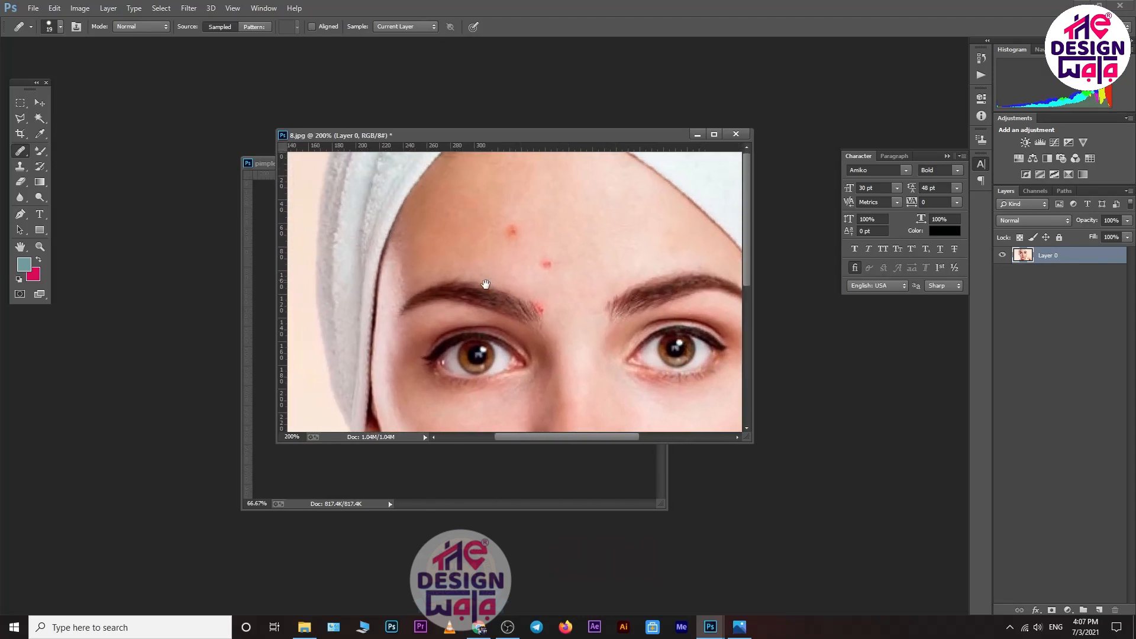
alt+click(481, 236)
click(513, 232)
Enlarge the Healing Brush to 25 px and heal the lower forehead pimple and the spots at the inner eyebrow.
click(59, 26)
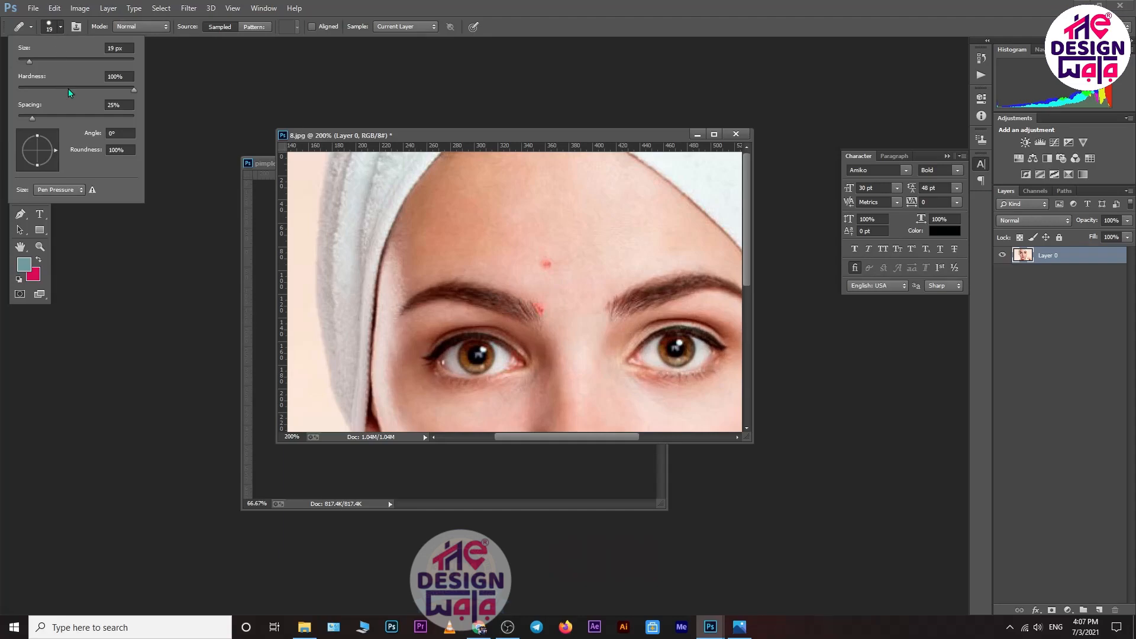
drag(68, 87, 2, 93)
click(413, 126)
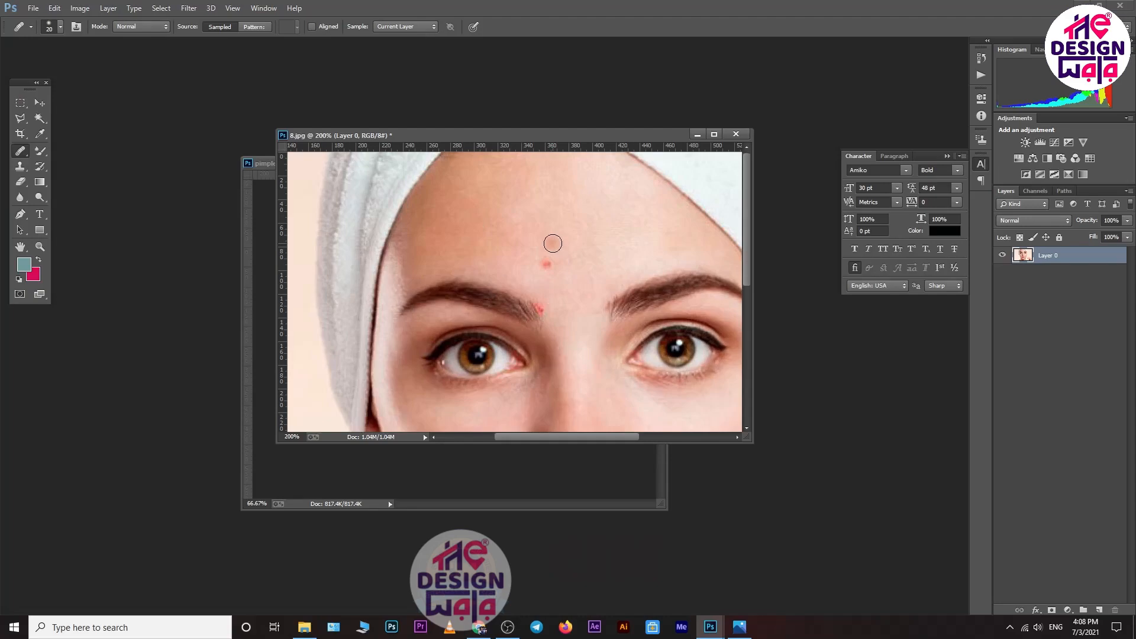
key(])
click(545, 264)
click(539, 306)
click(541, 307)
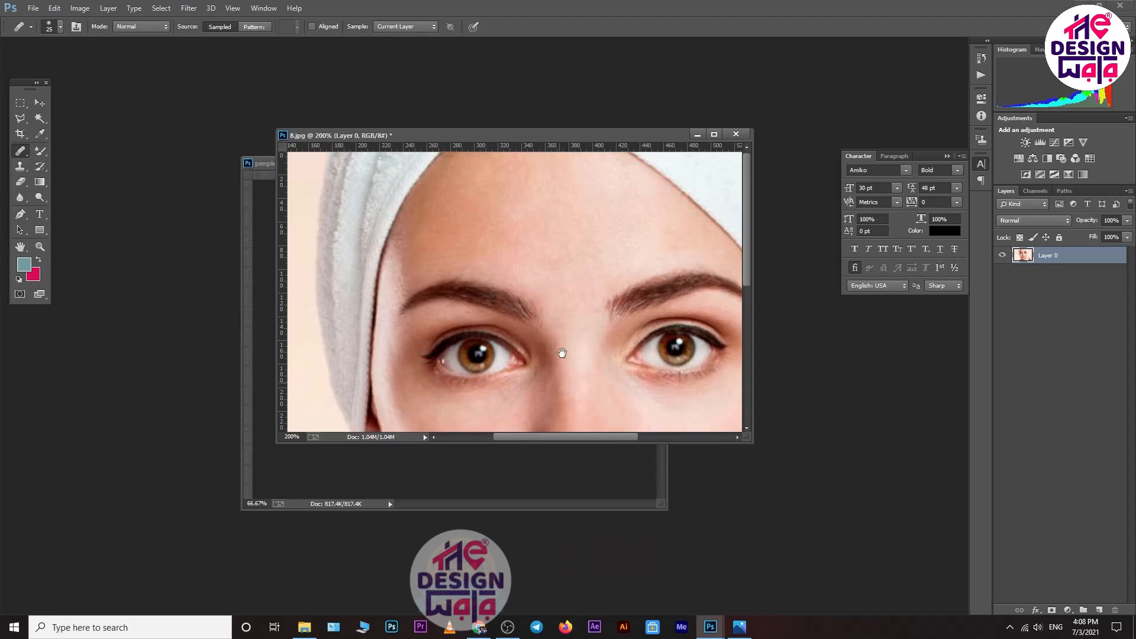
Remove the two cheek pimples beside the nose with the Healing Brush.
drag(562, 353, 586, 204)
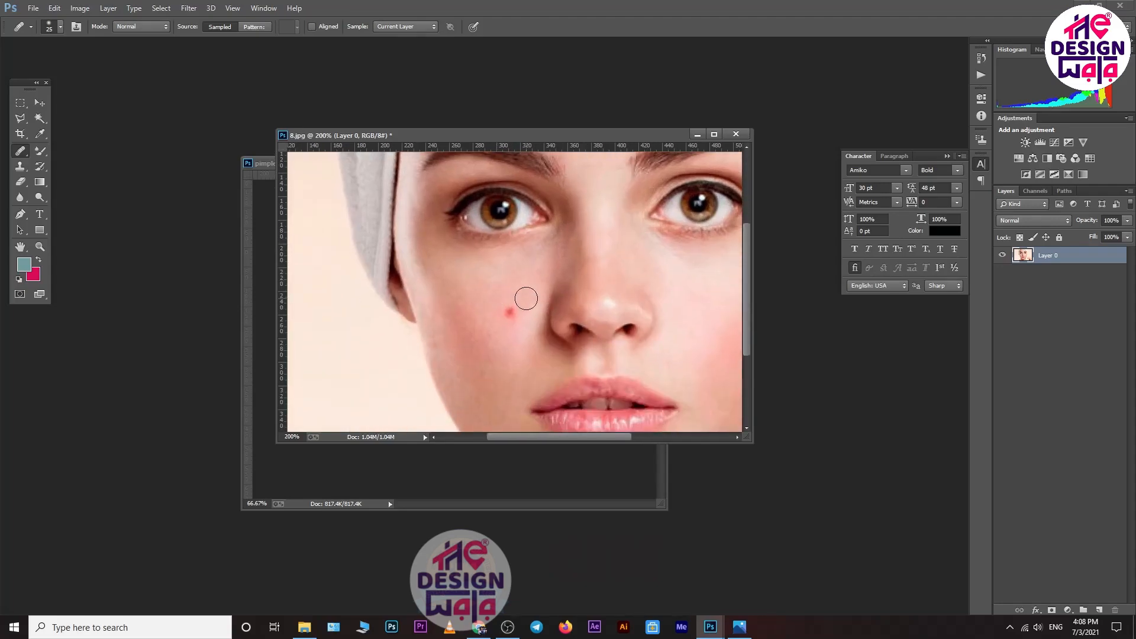
click(509, 311)
click(459, 320)
key(ctrl+minus)
key(ctrl+minus)
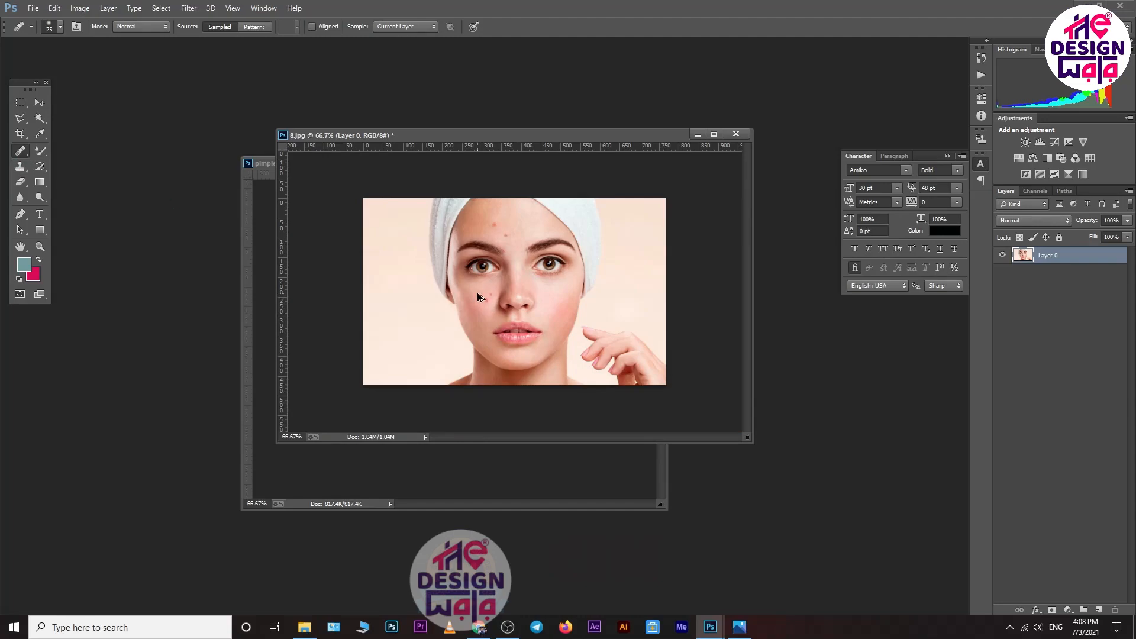
Undo all Healing Brush edits in 8.jpg and convert its locked Background into an editable layer again.
key(ctrl+alt+z)
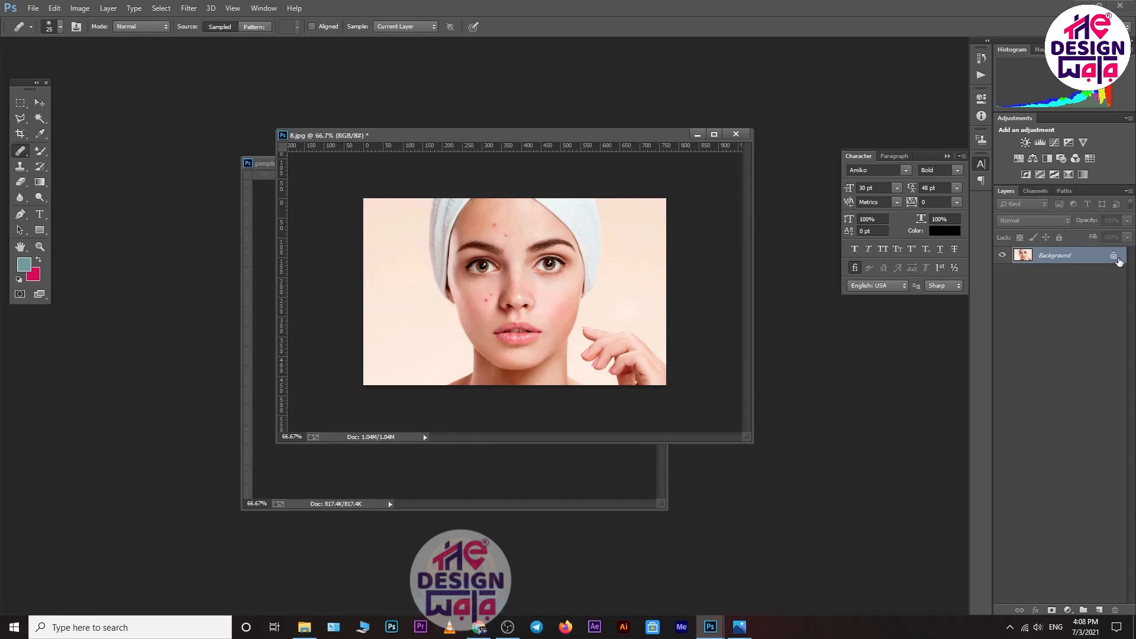
click(1113, 258)
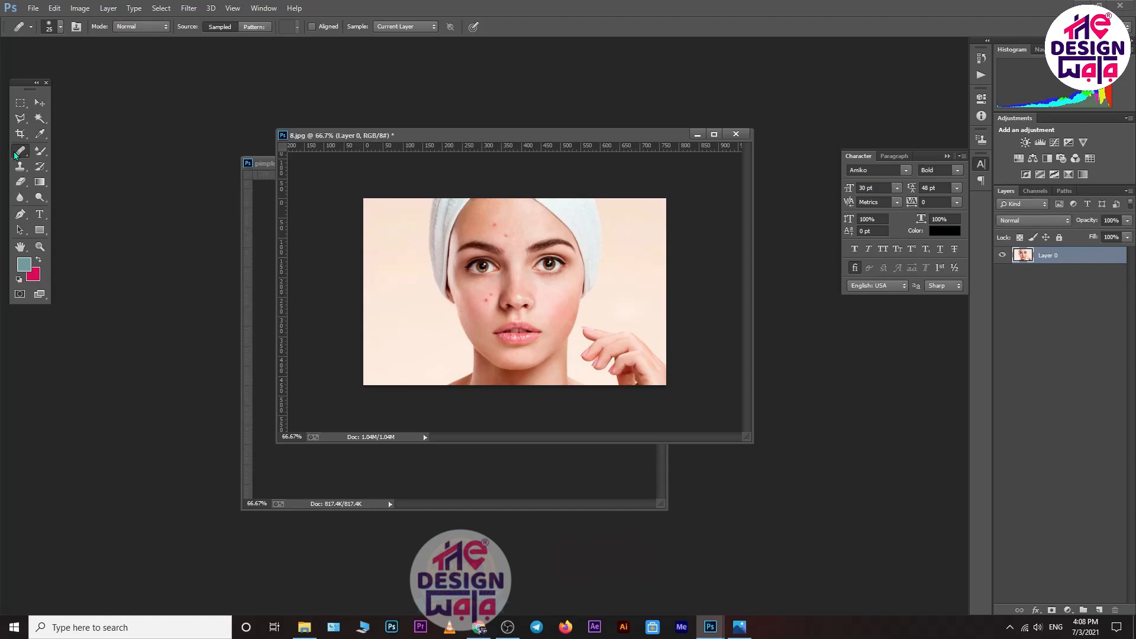
Replace the forehead pimples and the inner-eyebrow spots with clean nearby skin using the Patch tool, and clear the selection.
right_click(15, 154)
click(65, 176)
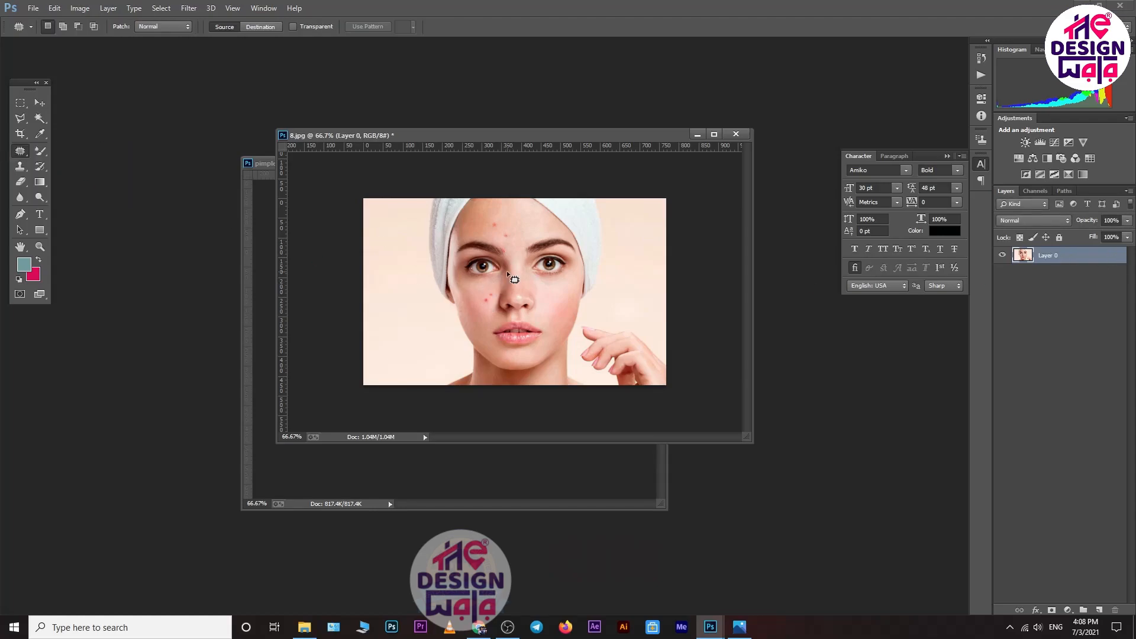
scroll(513, 278, up, 2)
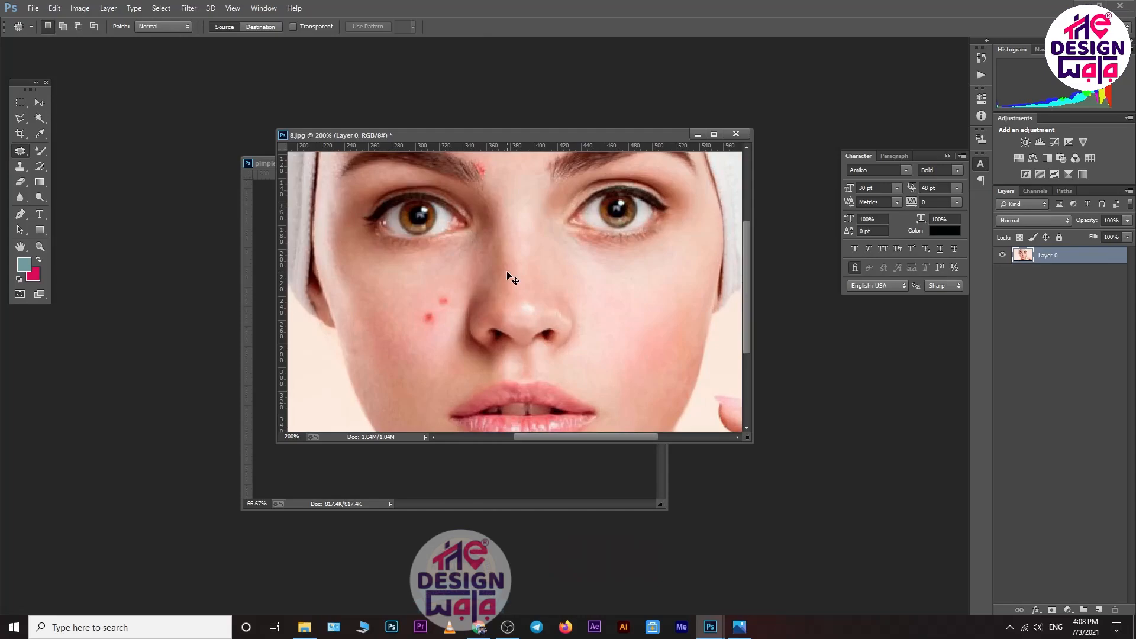
mouse_move(477, 265)
mouse_down()
mouse_move(505, 324)
mouse_move(524, 326)
mouse_up()
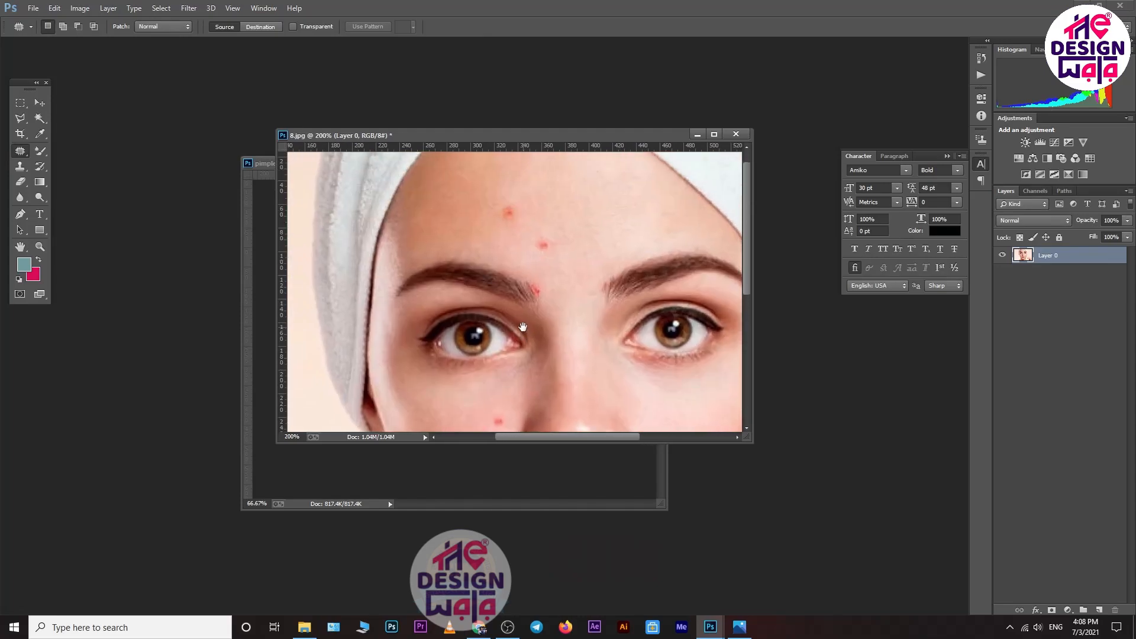
mouse_move(496, 226)
mouse_down()
mouse_move(513, 201)
mouse_move(497, 227)
mouse_up()
mouse_move(505, 216)
mouse_down()
mouse_move(455, 219)
mouse_move(534, 216)
mouse_move(534, 205)
mouse_up()
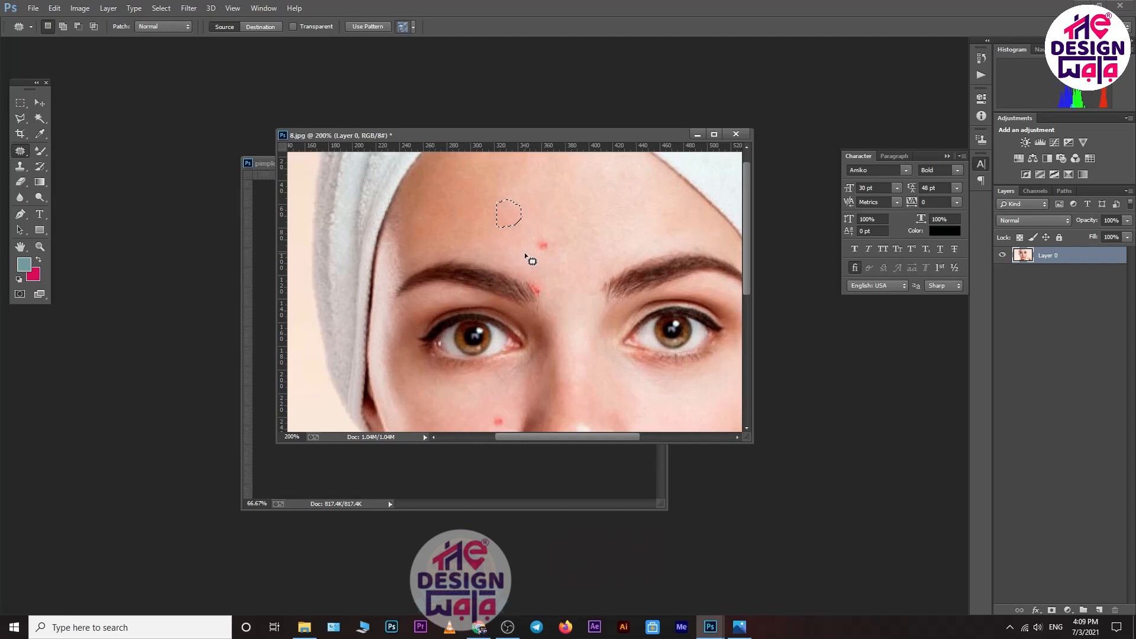
mouse_move(527, 256)
mouse_down()
mouse_move(539, 232)
mouse_move(557, 248)
mouse_move(528, 256)
mouse_move(580, 246)
mouse_move(544, 301)
mouse_move(535, 288)
mouse_move(551, 274)
mouse_move(520, 281)
mouse_up()
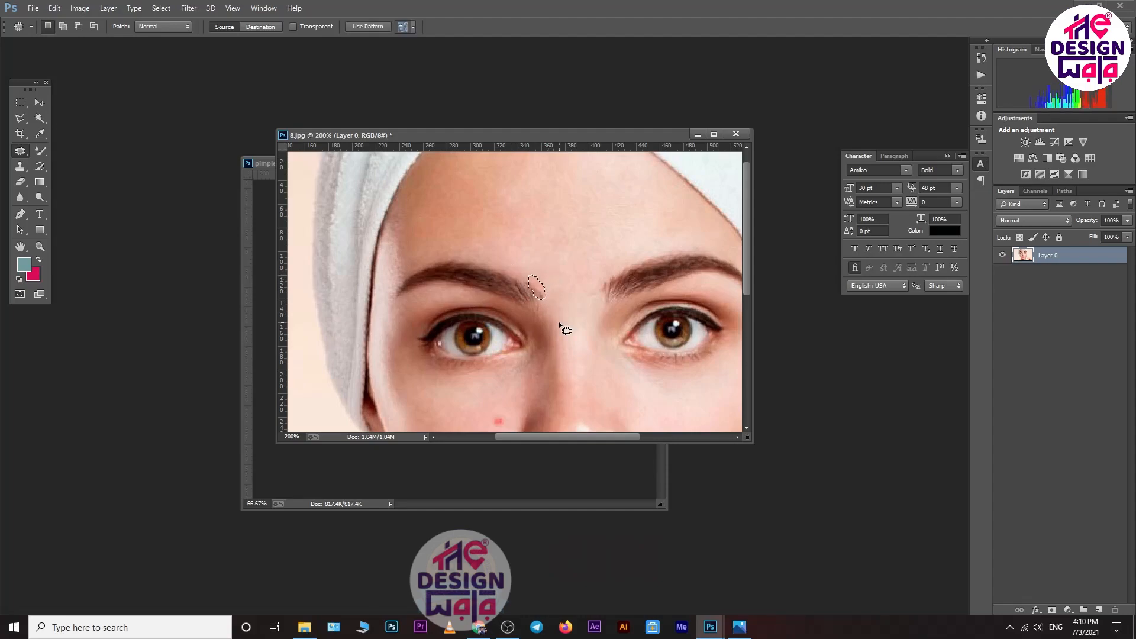
key(ctrl+d)
Patch the two cheek pimples beside the nose with clean skin from the same cheek.
drag(560, 357, 573, 255)
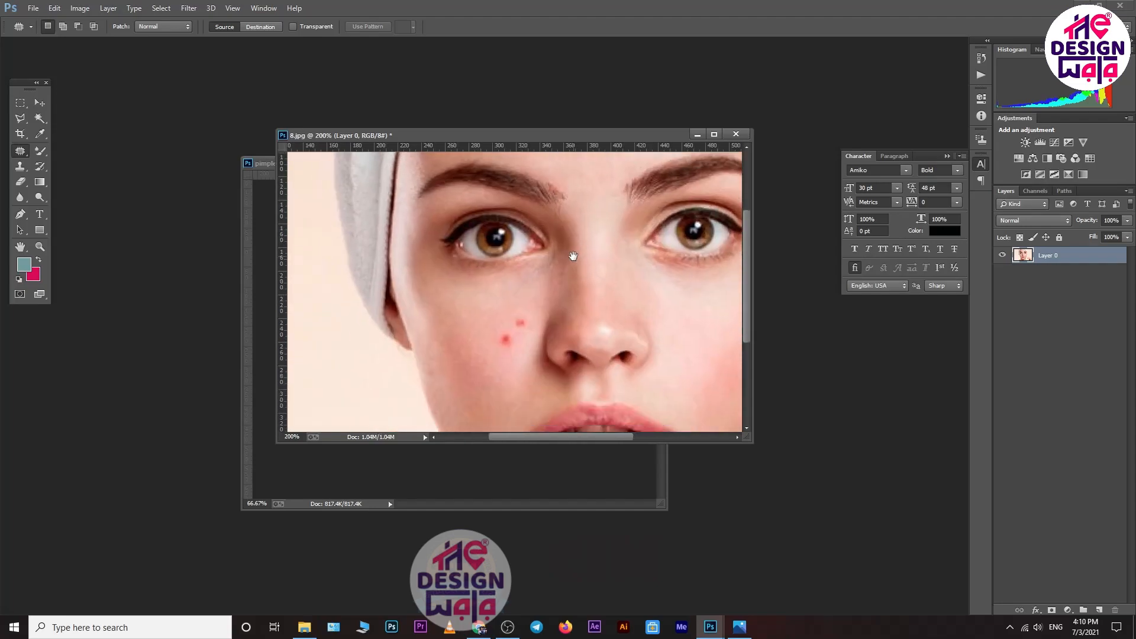
mouse_move(522, 335)
mouse_down()
mouse_move(518, 313)
mouse_move(529, 313)
mouse_move(530, 333)
mouse_move(519, 333)
mouse_move(494, 315)
mouse_move(514, 338)
mouse_move(515, 351)
mouse_move(485, 347)
mouse_up()
click(493, 364)
click(487, 366)
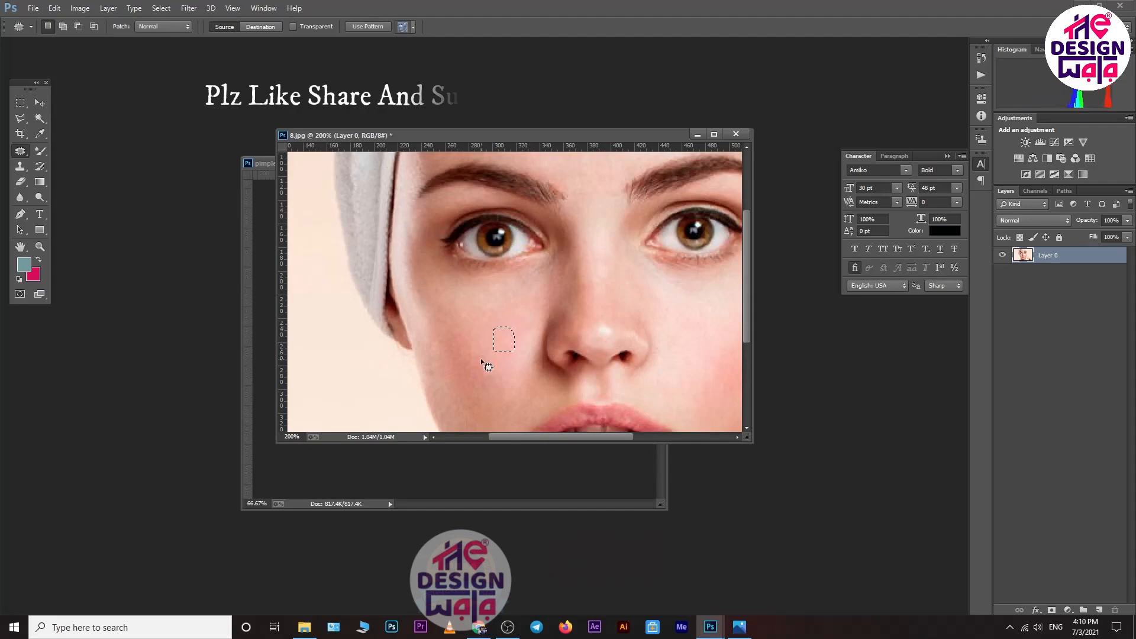
key(ctrl+minus)
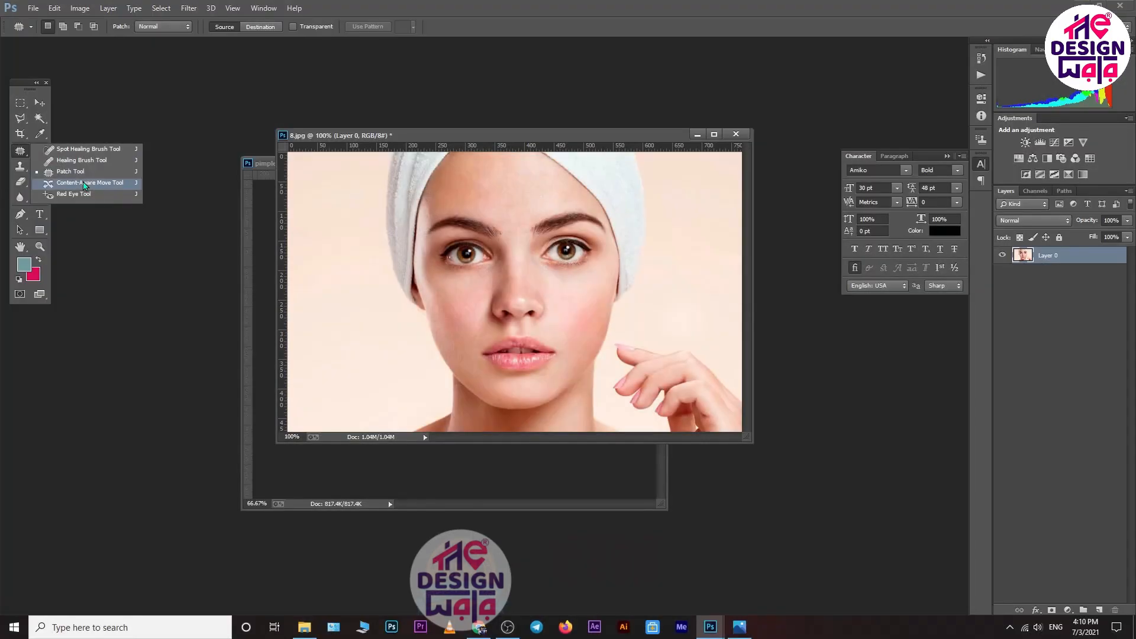
Activate the Content-Aware Move tool and bring the open image of cows in front of Mount Fuji forward.
click(91, 186)
mouse_move(711, 627)
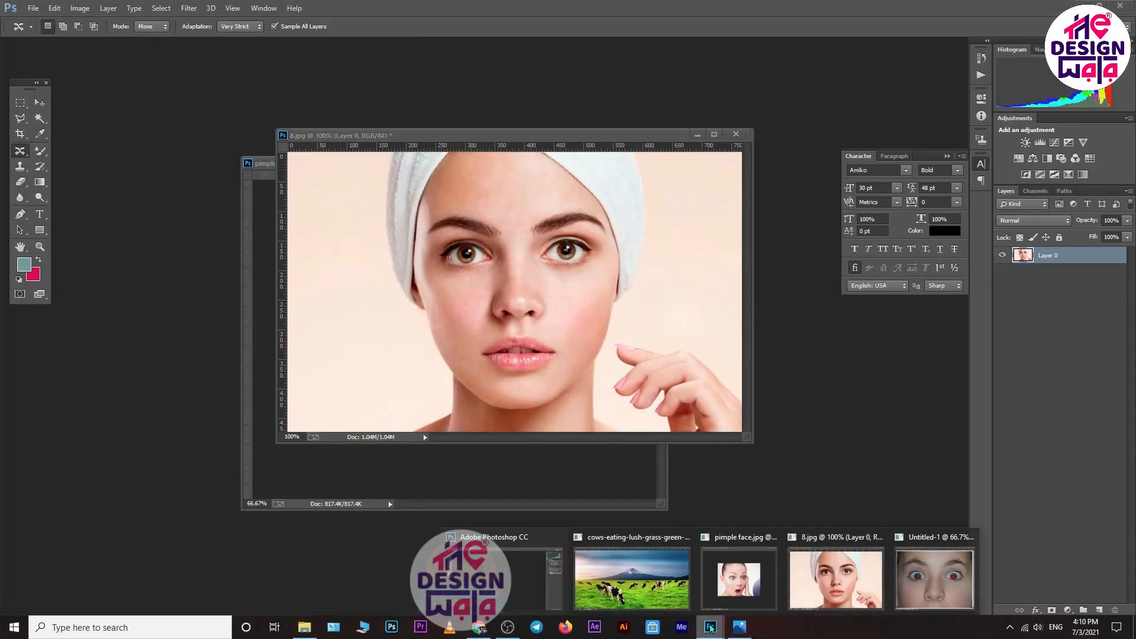
click(637, 603)
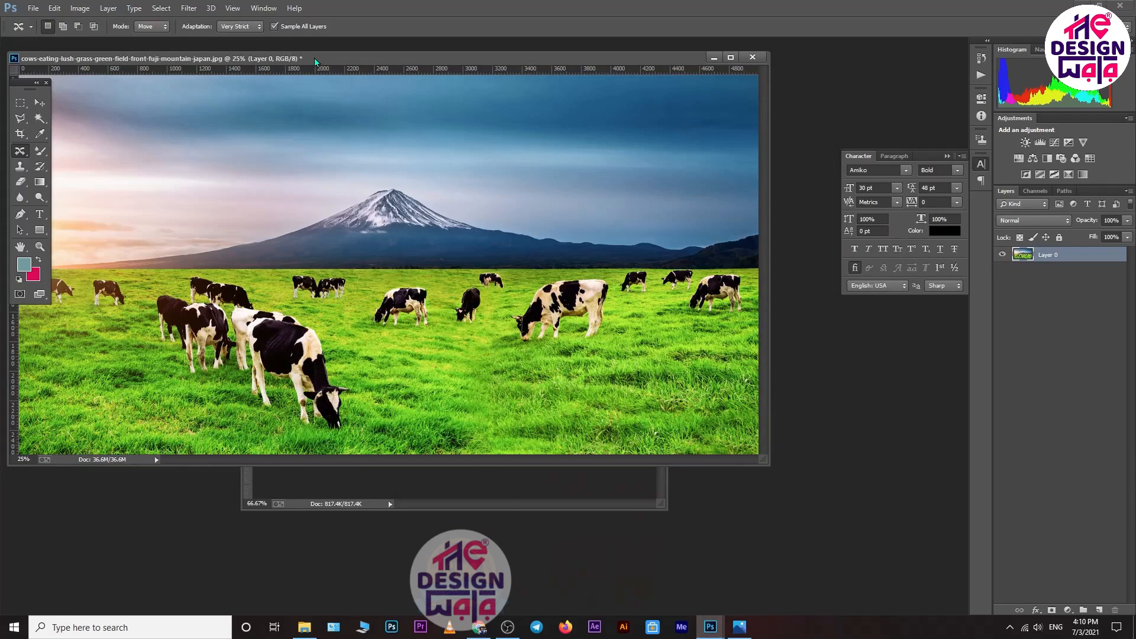
drag(315, 61, 389, 72)
Outline the large cow grazing right of the field's centre with the Polygonal Lasso.
key(l)
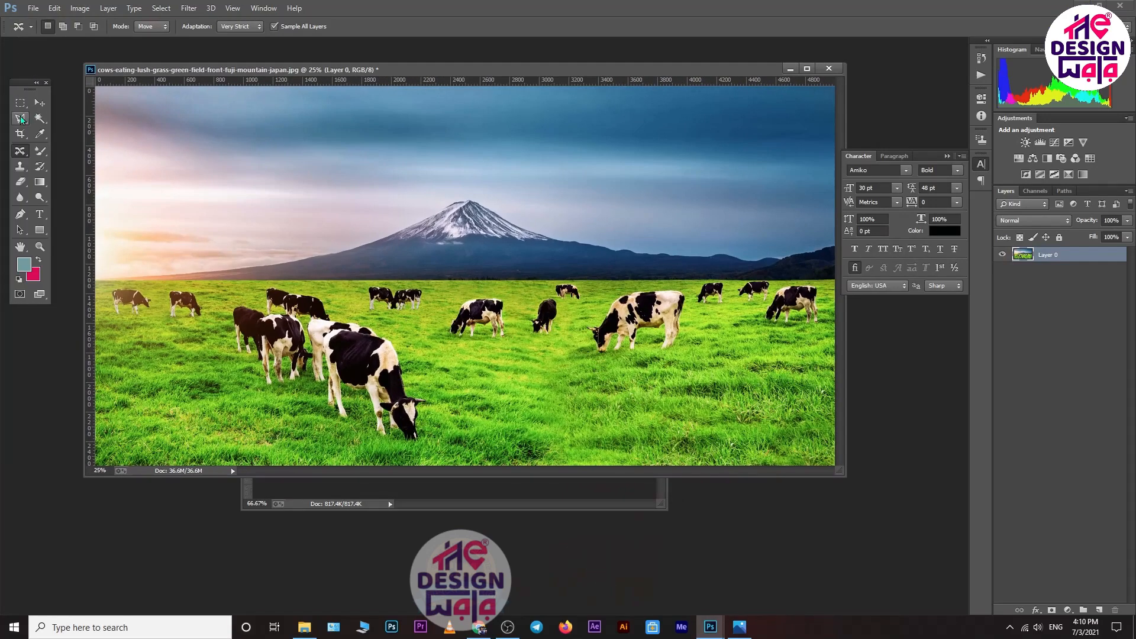
click(687, 342)
click(670, 358)
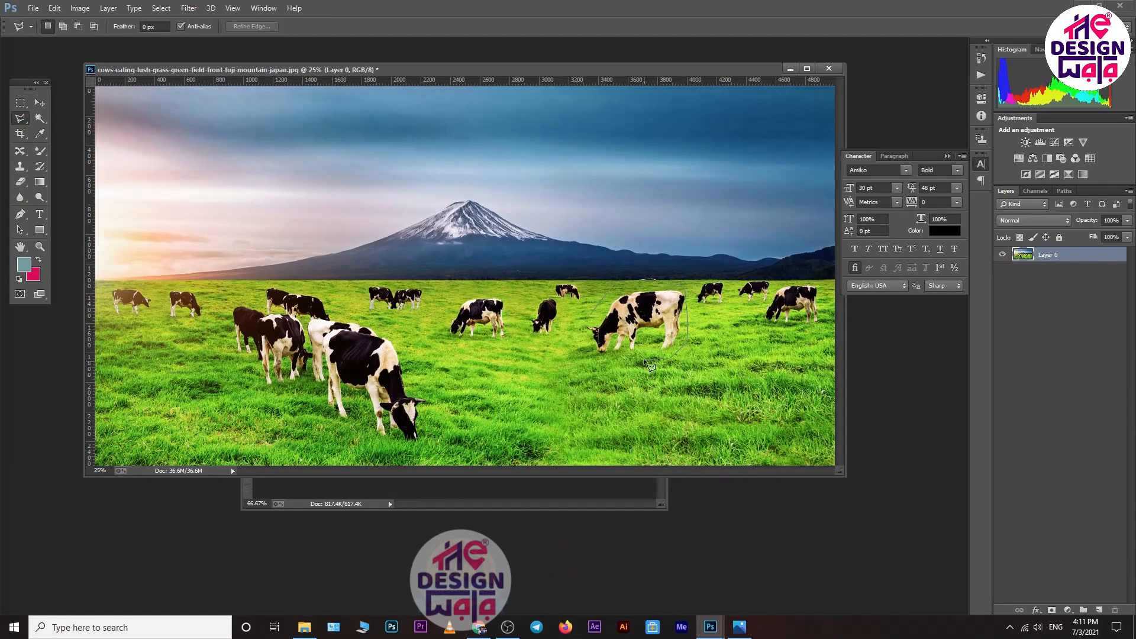
click(644, 350)
click(620, 362)
click(583, 352)
click(585, 318)
Try to shift the selected cow with the Move tool, and undo the shift.
click(45, 102)
drag(629, 318, 611, 322)
key(ctrl+z)
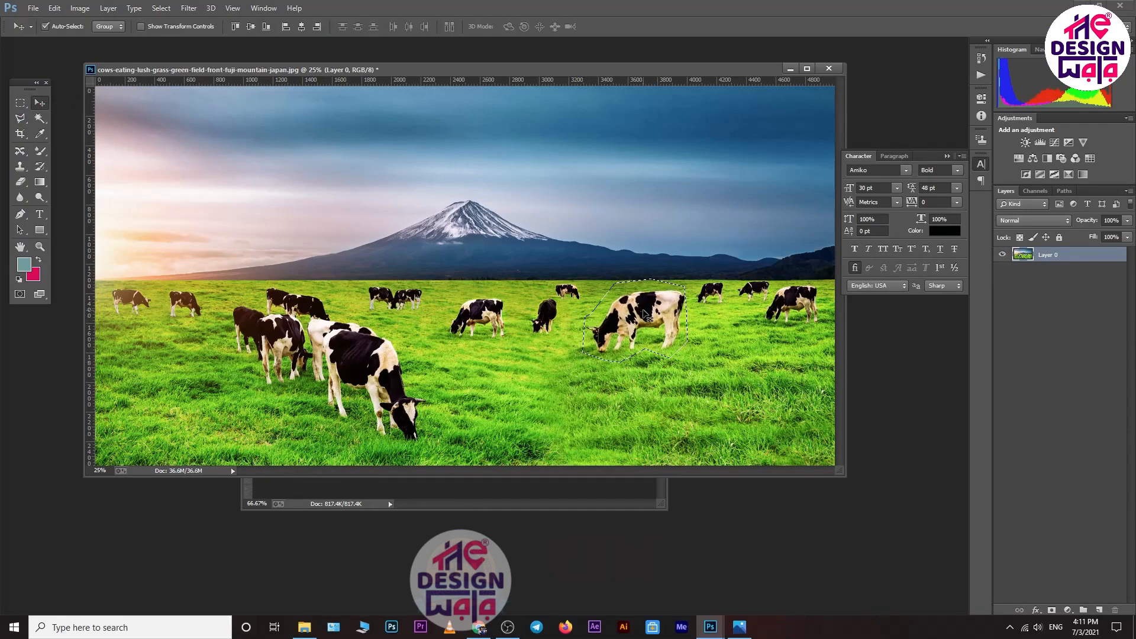
Shift the selected cow slightly left with Content-Aware Move at Very Strict adaptation, and clear the selection.
click(20, 151)
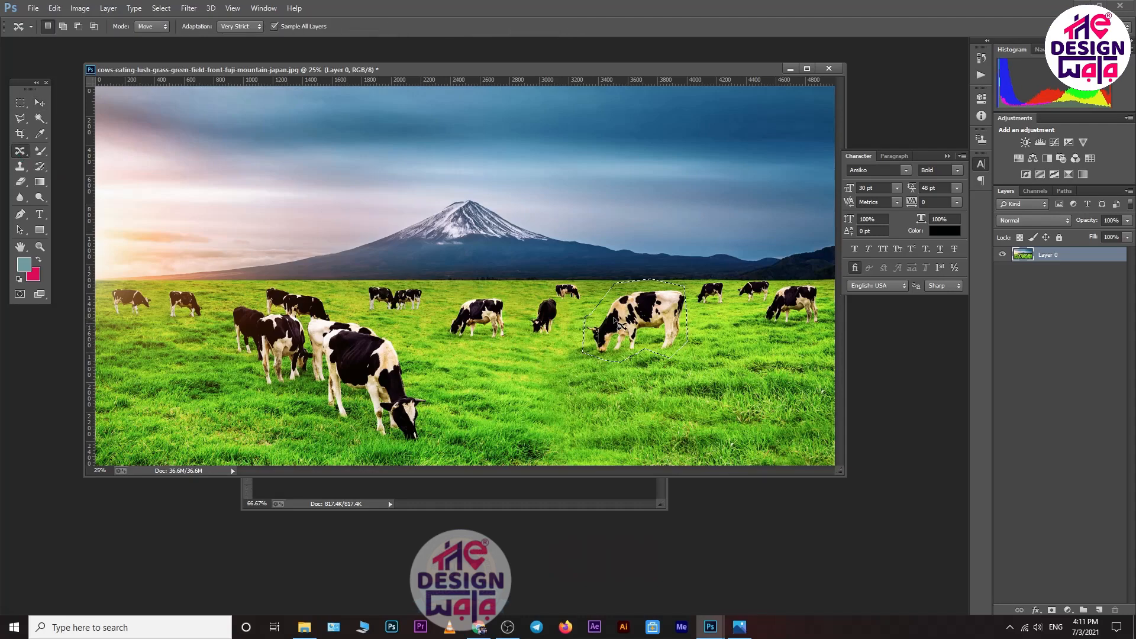
drag(616, 320, 589, 318)
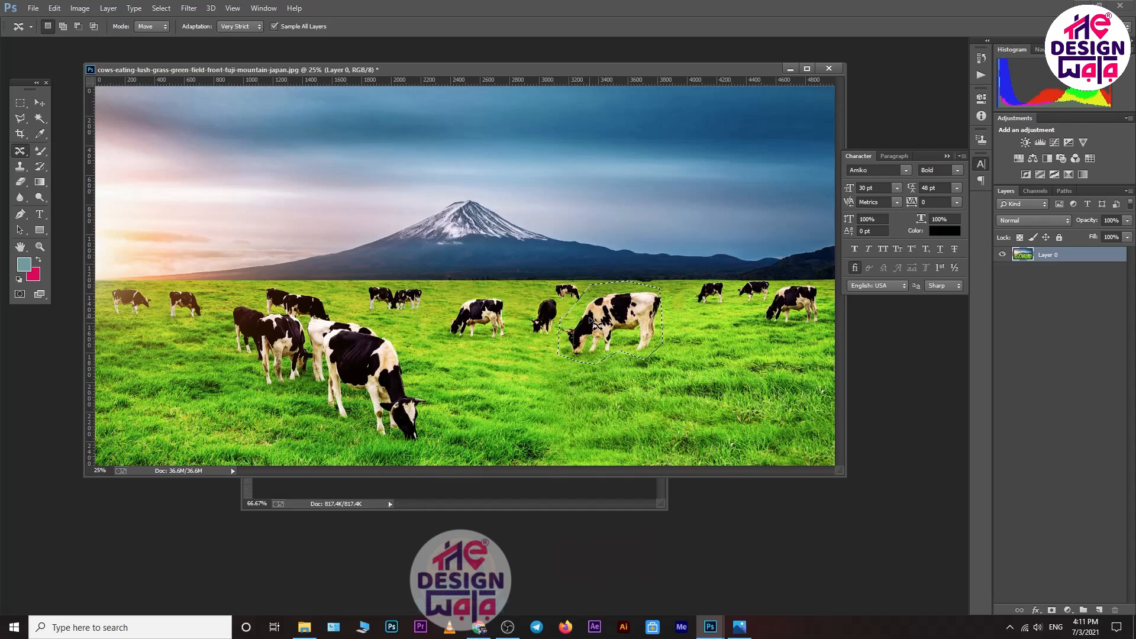
key(ctrl+d)
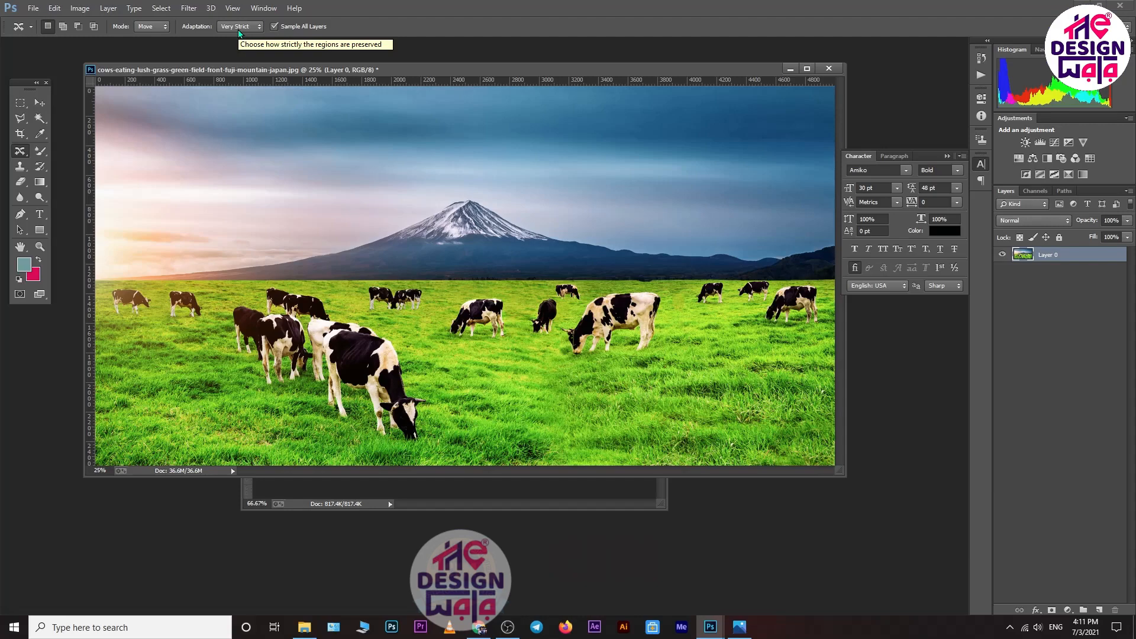
Set the Content-Aware Move adaptation to Medium, shift the large cow slightly right, and clear the selection.
scroll(239, 29, down, 2)
click(145, 27)
click(146, 28)
click(149, 28)
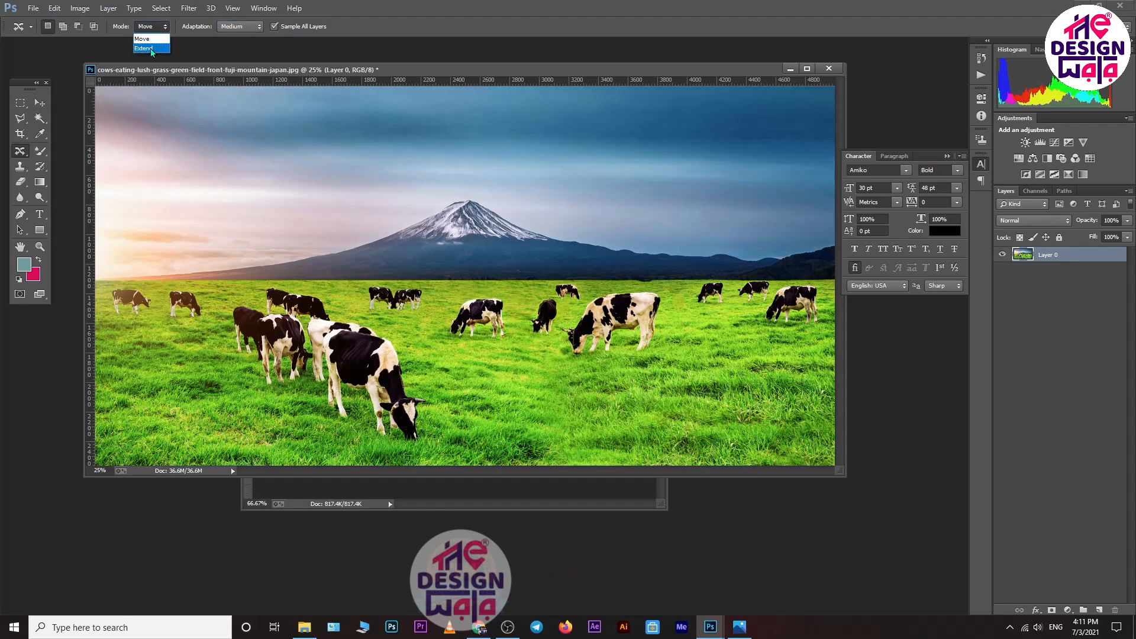
click(239, 26)
scroll(239, 34, up, 2)
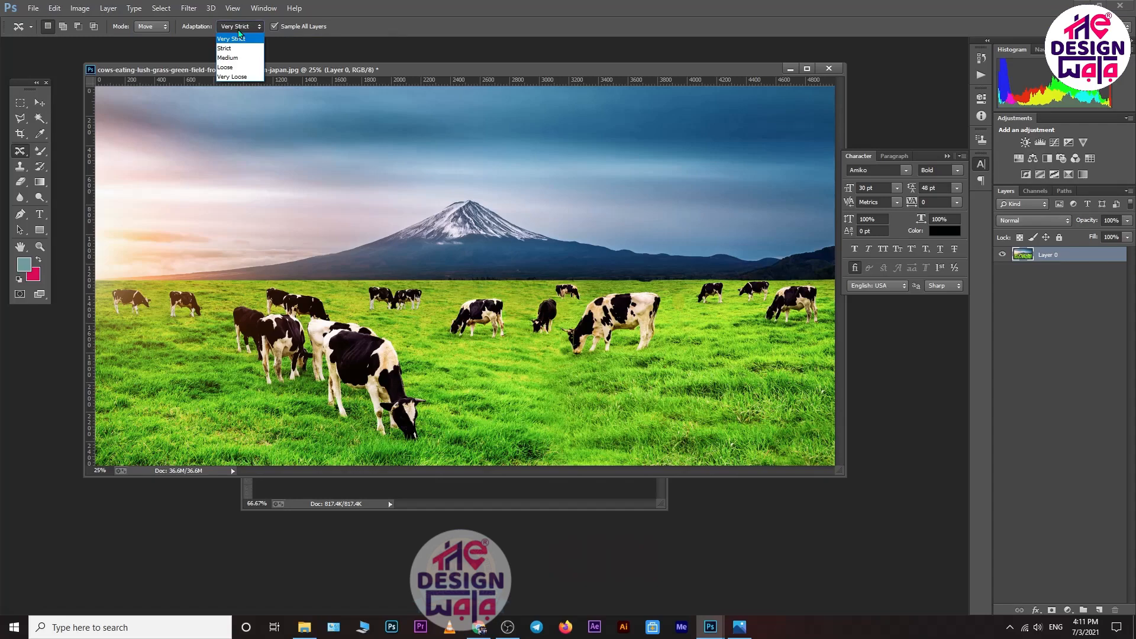
click(236, 58)
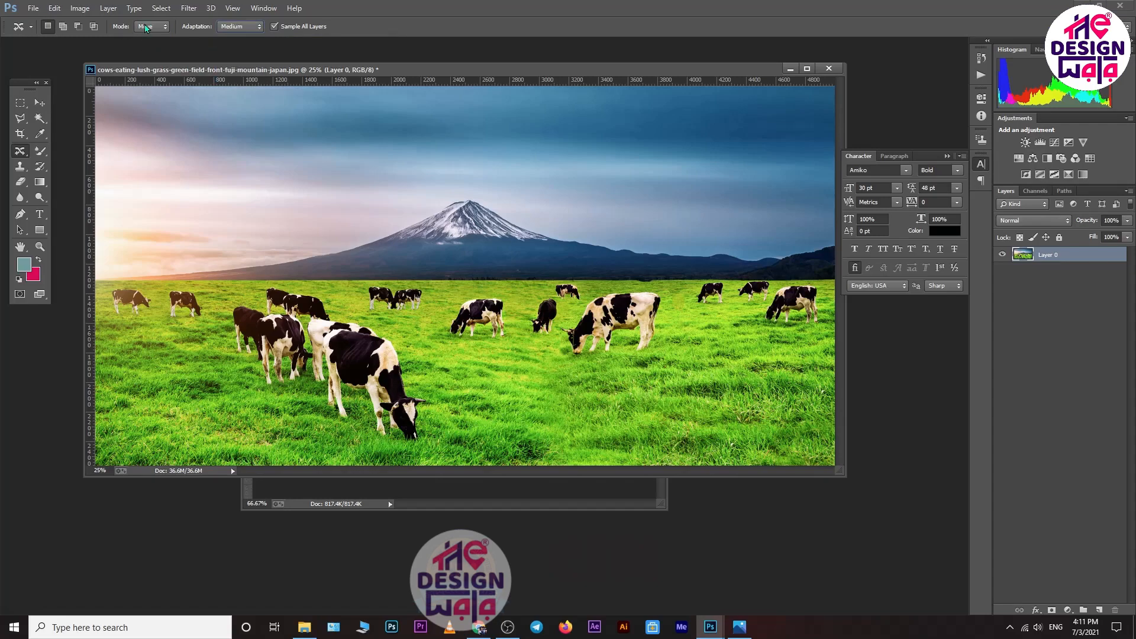
mouse_move(560, 318)
mouse_down()
mouse_move(596, 287)
mouse_move(653, 287)
mouse_move(667, 329)
mouse_move(631, 358)
mouse_move(630, 318)
mouse_move(654, 317)
mouse_up()
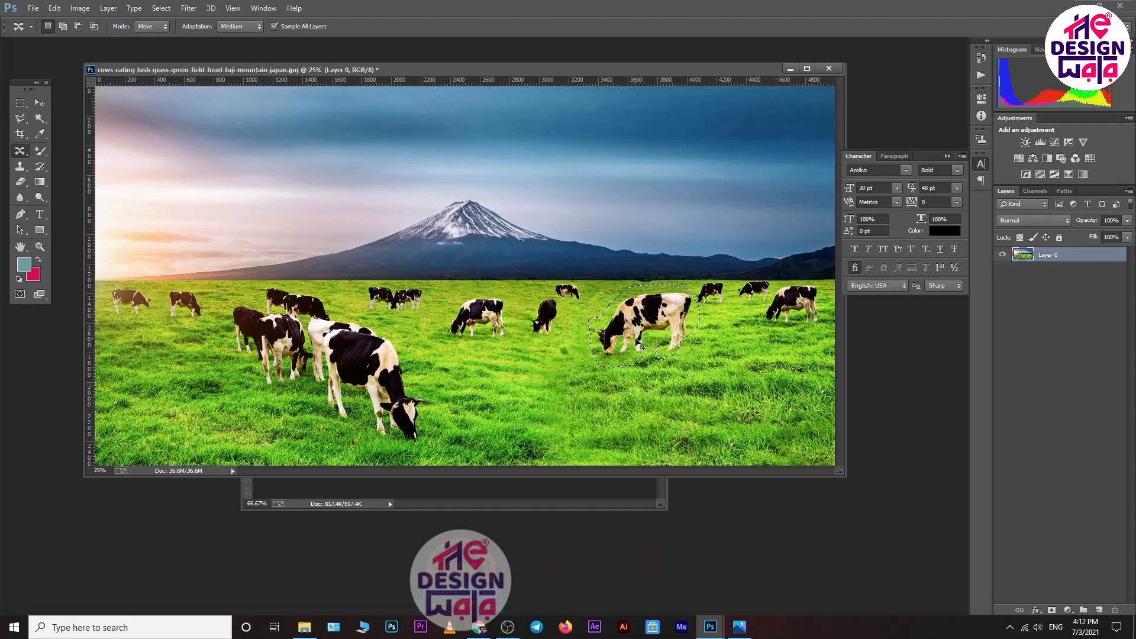
key(ctrl+d)
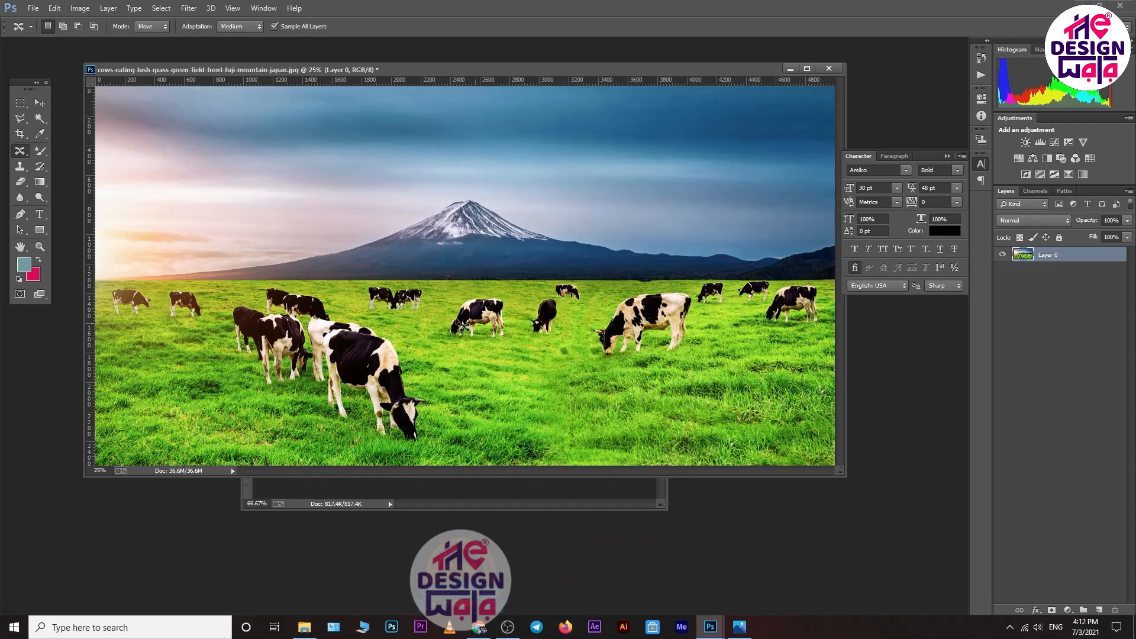
Outline the cow grazing below the mountain with the Polygonal Lasso and activate the Content-Aware Move tool for it.
click(21, 121)
right_click(22, 125)
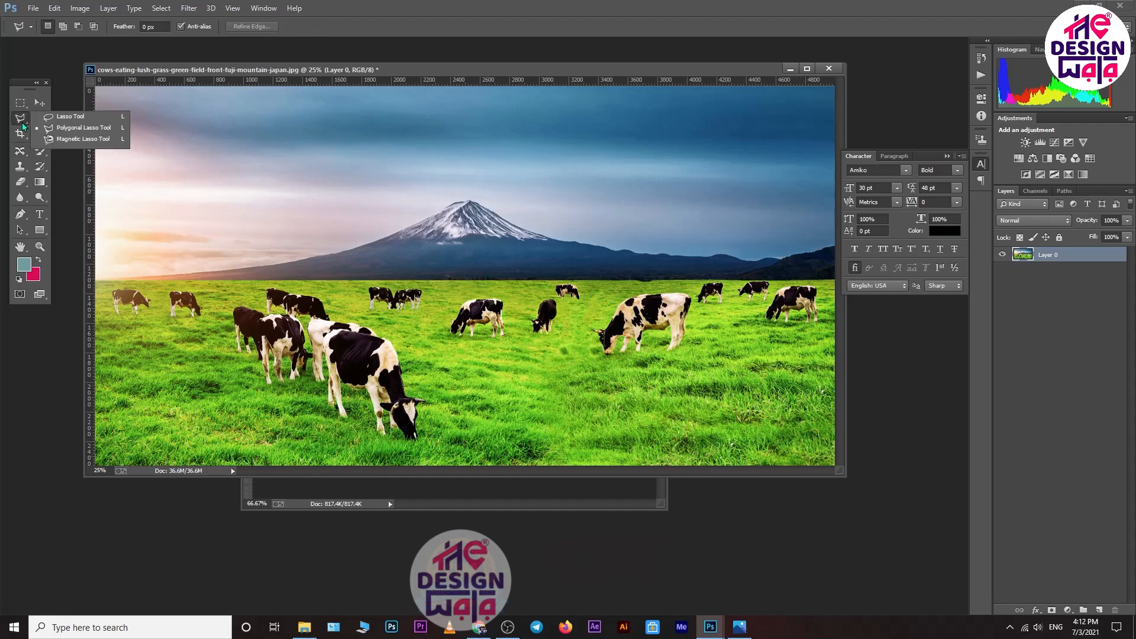
click(59, 117)
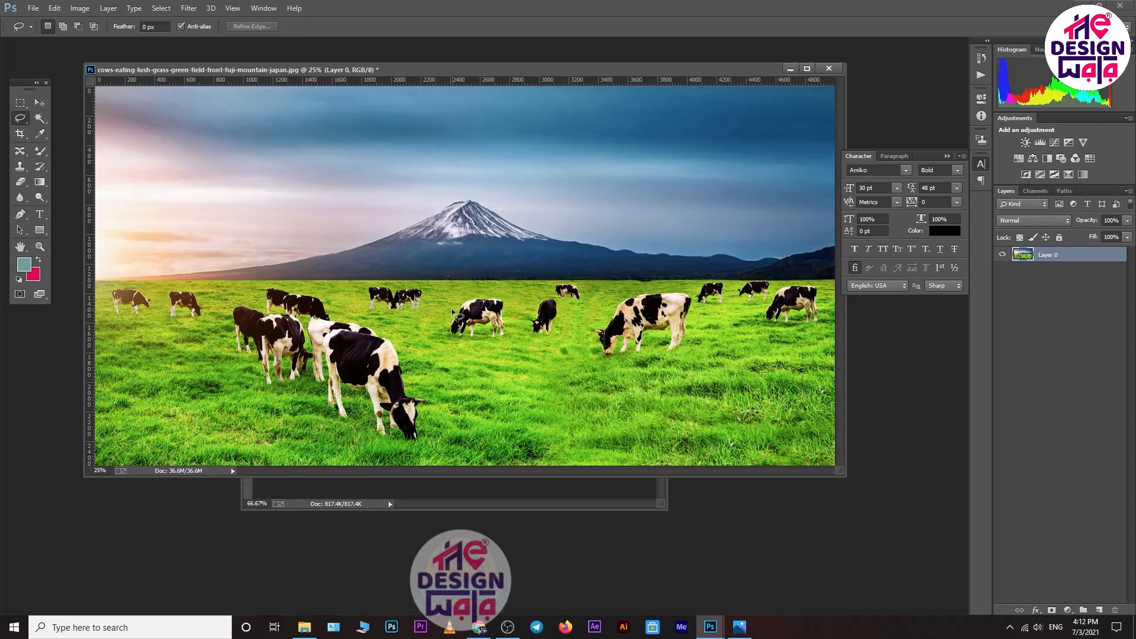
right_click(23, 124)
click(59, 130)
click(449, 327)
click(463, 298)
click(504, 298)
click(510, 321)
click(510, 340)
click(496, 344)
click(454, 336)
click(20, 150)
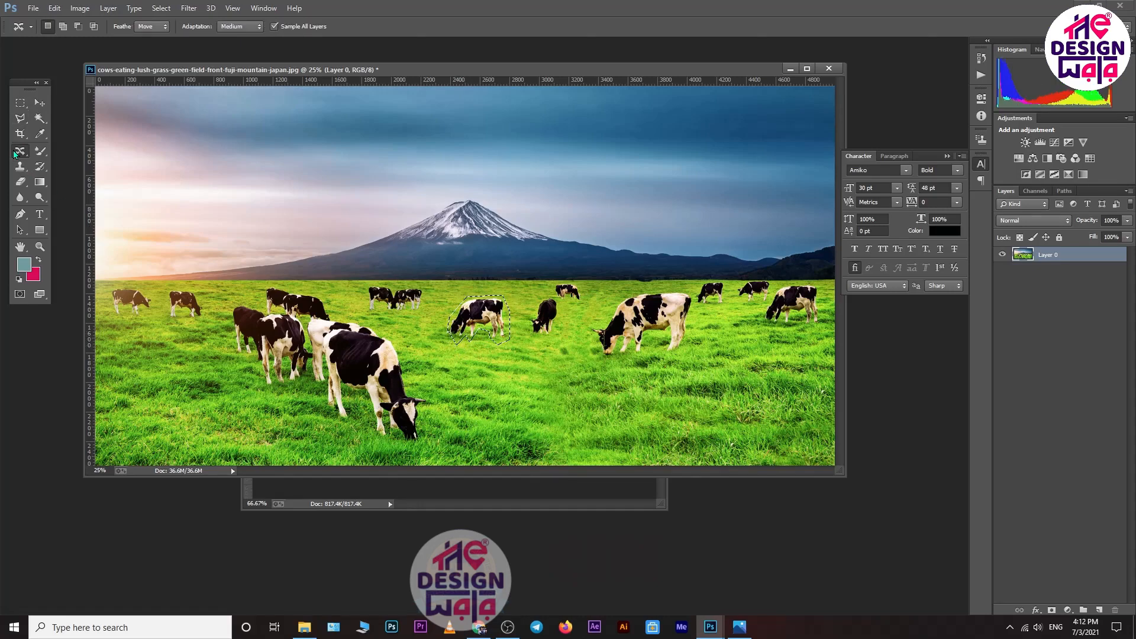
Shift the selected cow below the mountain slightly down and left with Content-Aware Move, and clear the selection.
drag(484, 326, 470, 360)
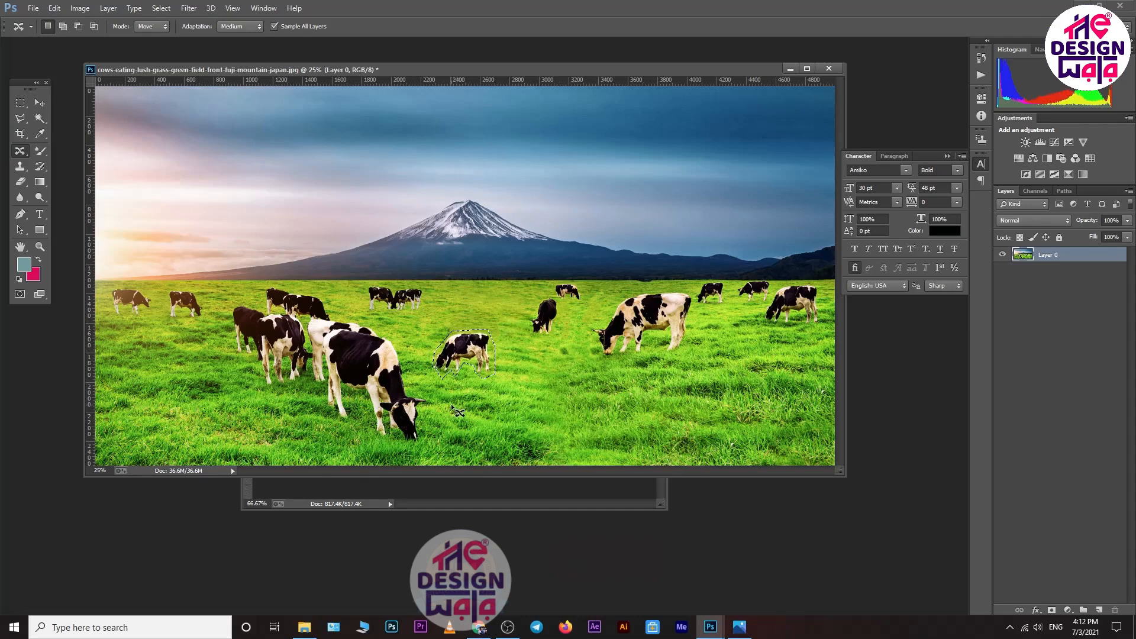
key(ctrl+d)
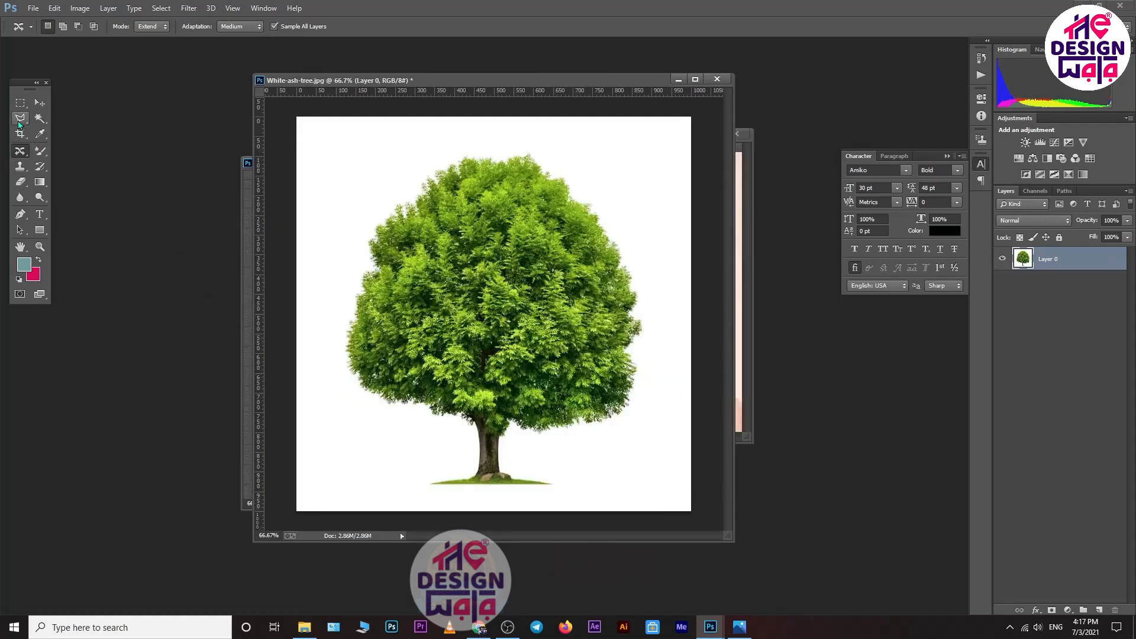
Outline the tree's crown and the upper part of its trunk in White-ash-tree.jpg with the Polygonal Lasso.
click(20, 119)
click(372, 223)
click(410, 142)
click(512, 131)
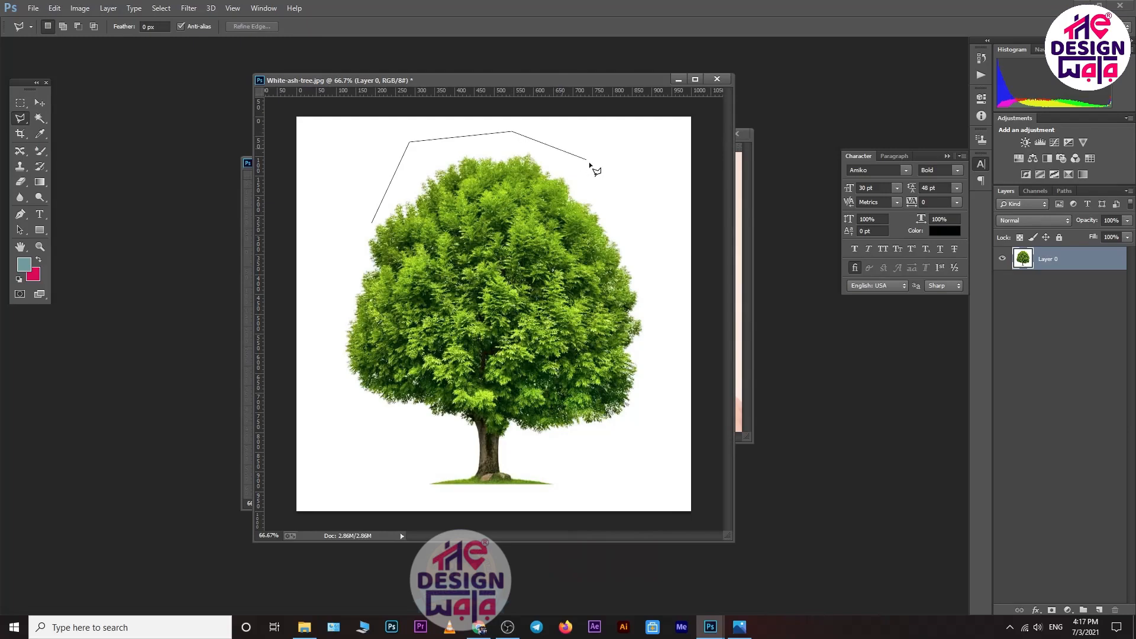
click(617, 185)
click(658, 293)
click(661, 374)
click(623, 451)
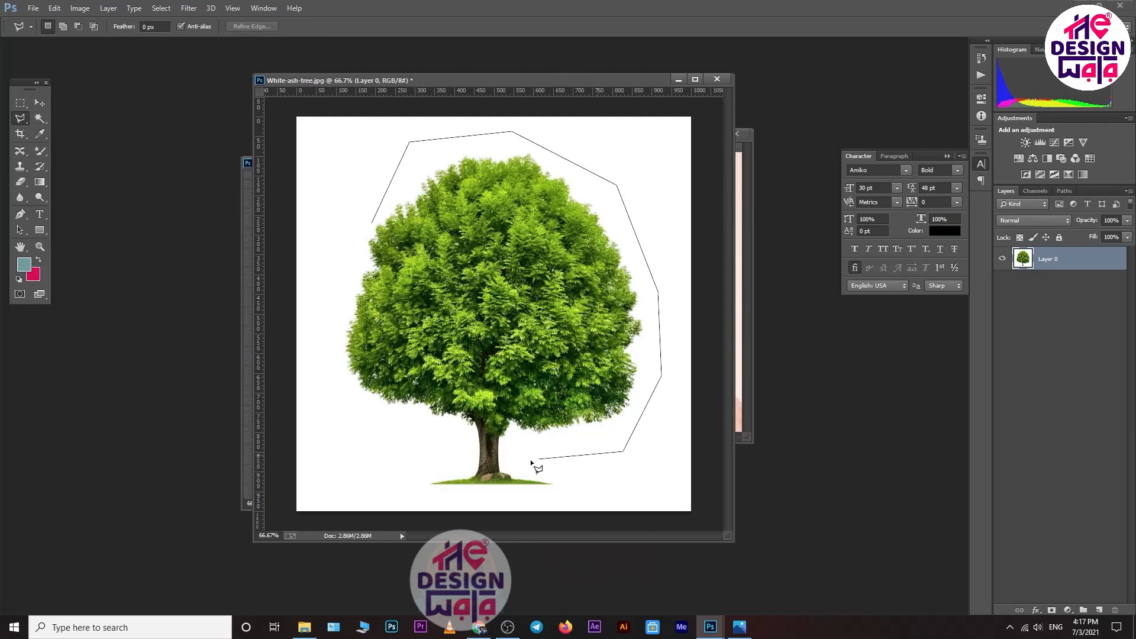
click(476, 451)
click(373, 433)
click(336, 381)
click(340, 314)
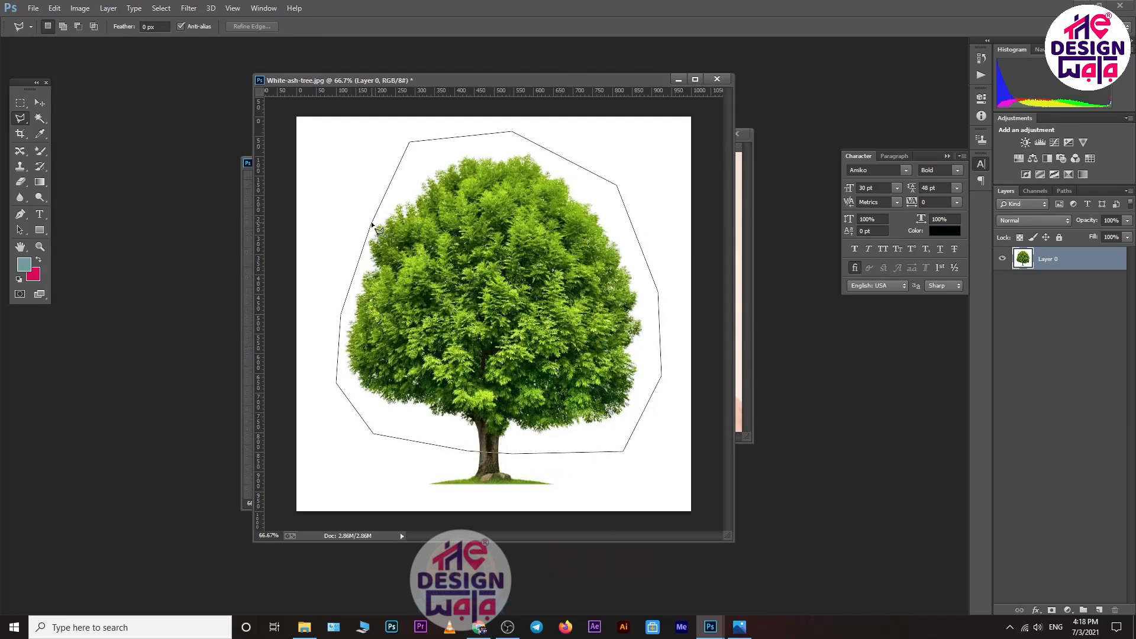
click(372, 223)
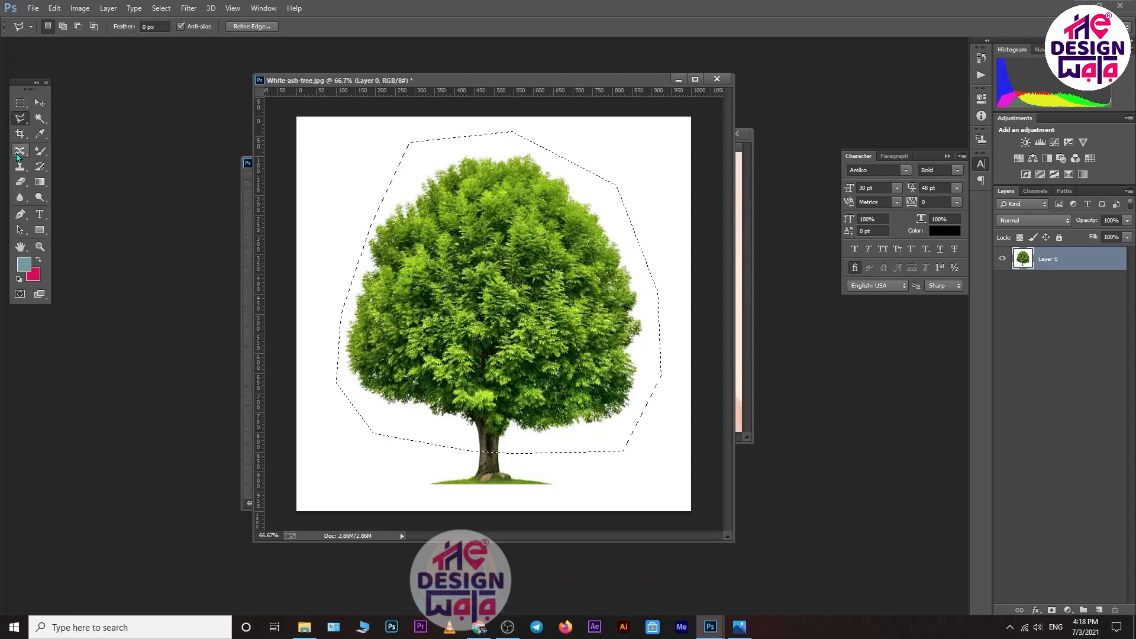
Lengthen the trunk by shifting the selected crown straight up about 38 px with Content-Aware Move in Extend mode, and clear the selection.
click(19, 153)
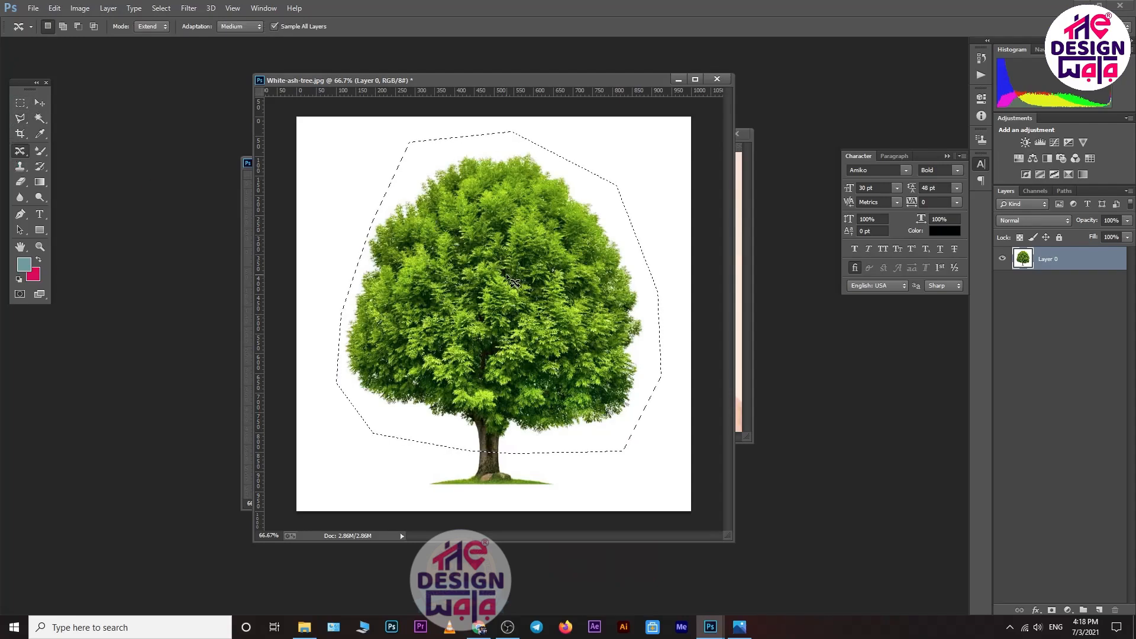
drag(507, 277, 507, 264)
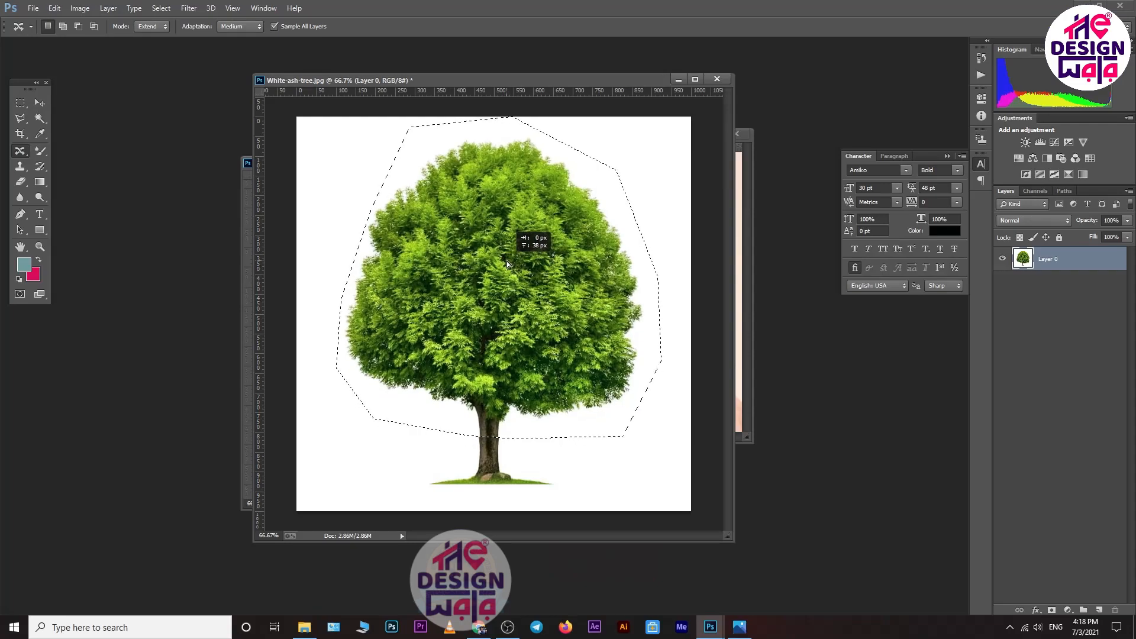
drag(507, 264, 507, 263)
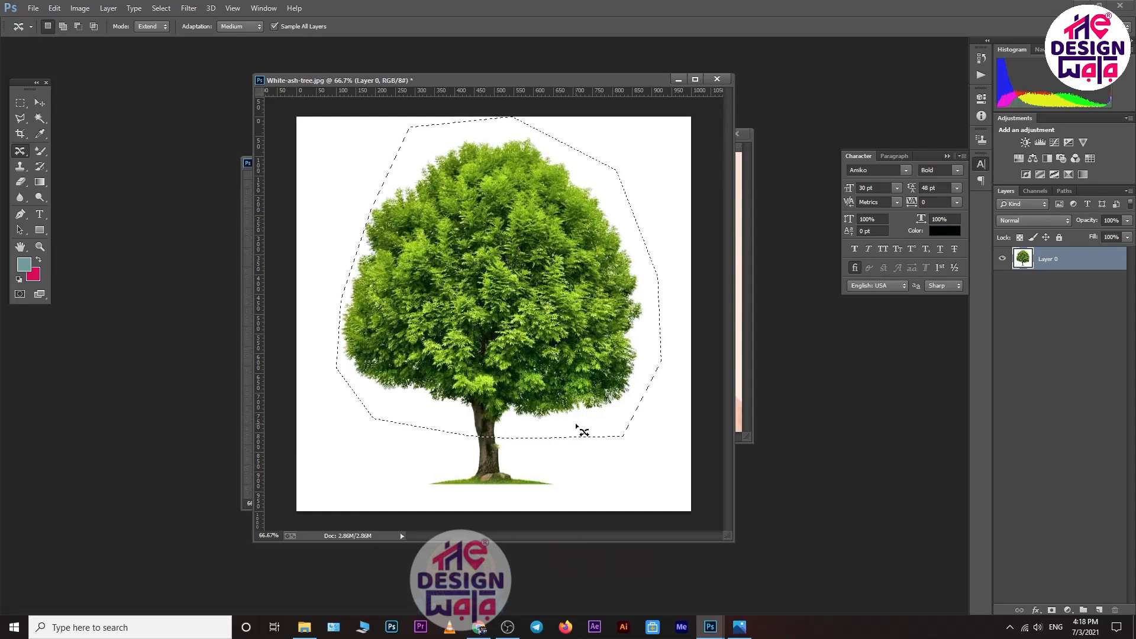
key(ctrl+d)
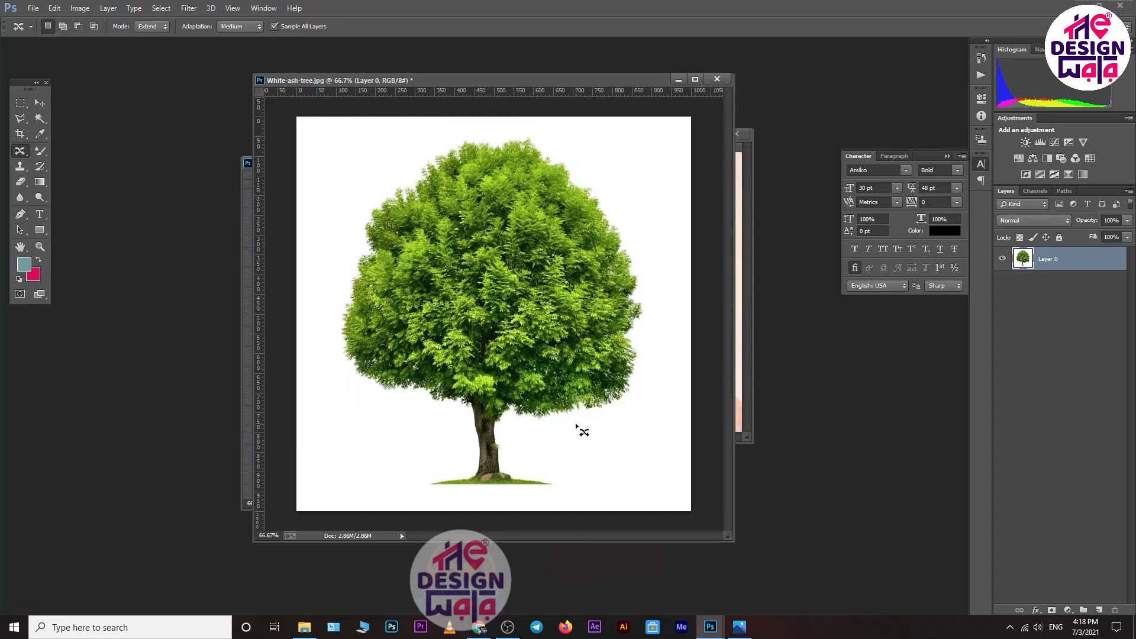
Remove the red from both pupils on Layer 1 of the face image with the Red Eye tool.
right_click(20, 156)
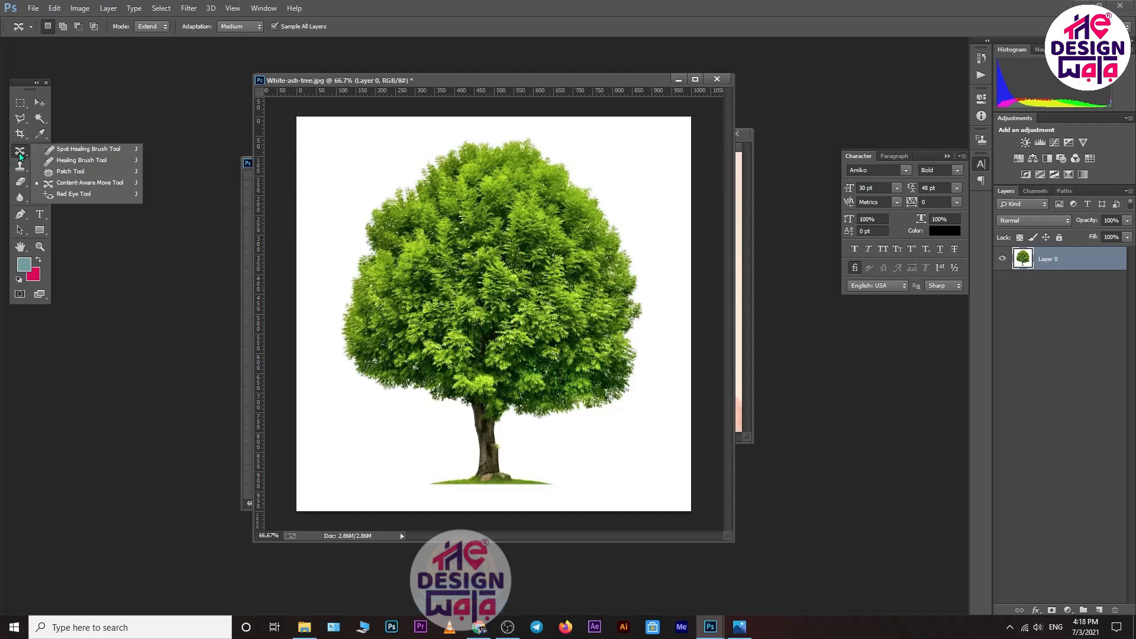
click(79, 194)
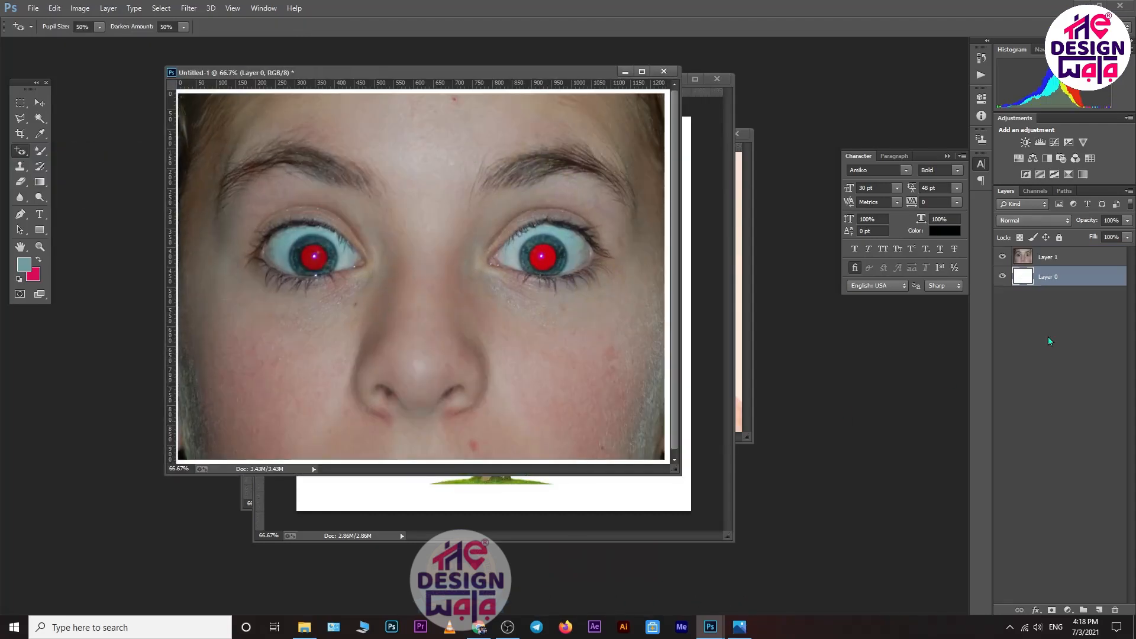
click(1059, 259)
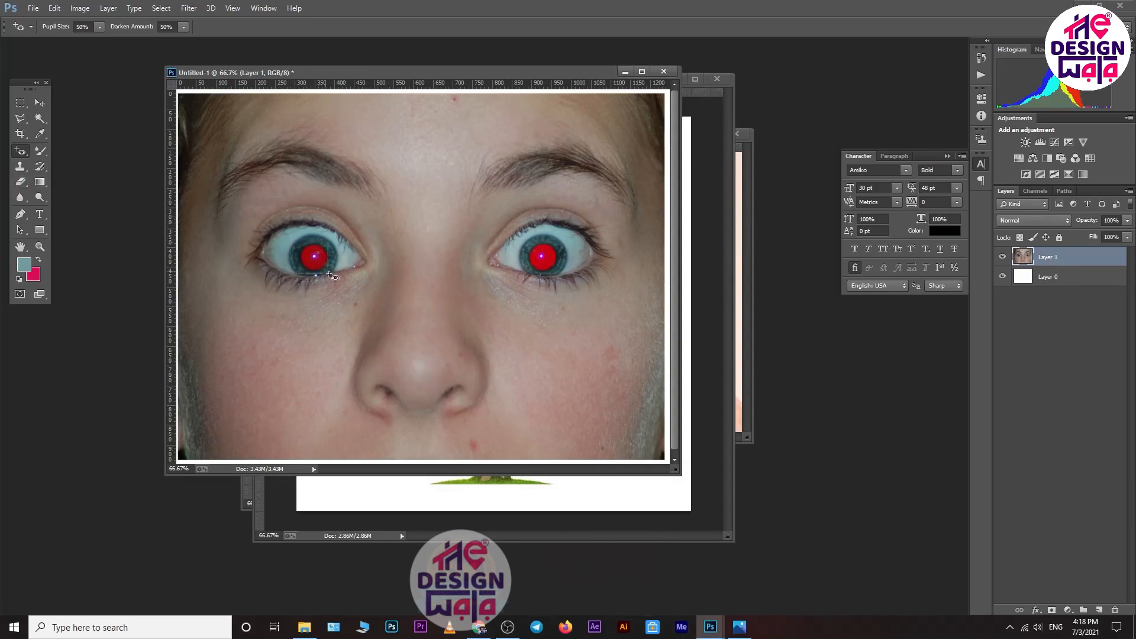
drag(302, 240, 343, 290)
drag(524, 245, 567, 280)
drag(527, 243, 566, 282)
click(554, 277)
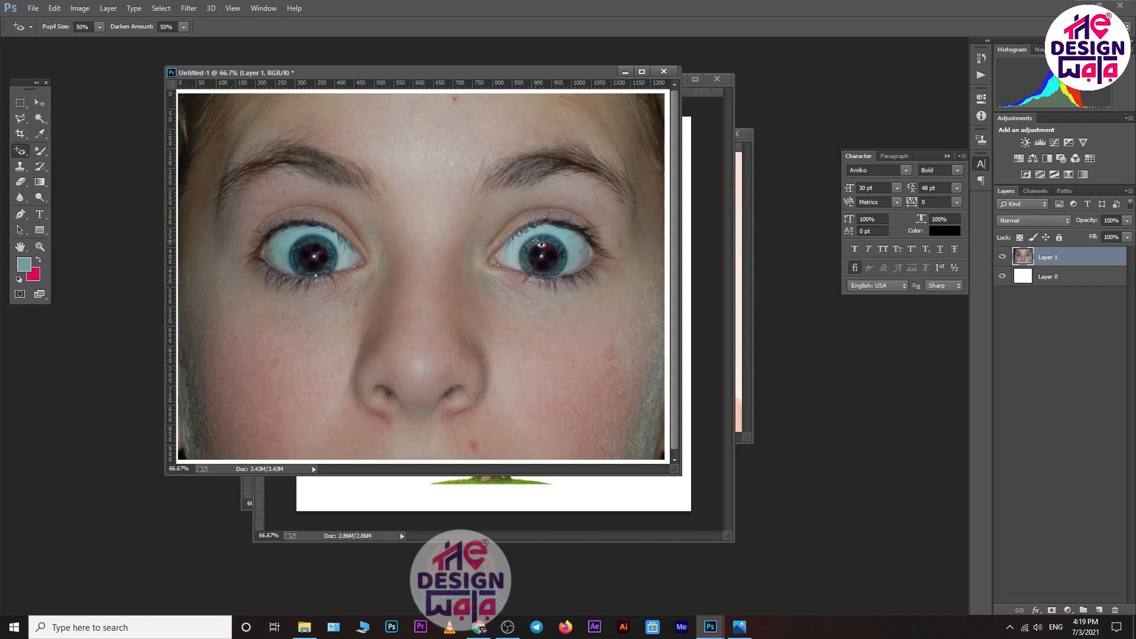
Apply the Red Eye tool once more to both pupils, view the whole face, and list the healing tool group.
drag(534, 242, 561, 278)
drag(303, 243, 332, 287)
key(ctrl+minus)
key(ctrl+minus)
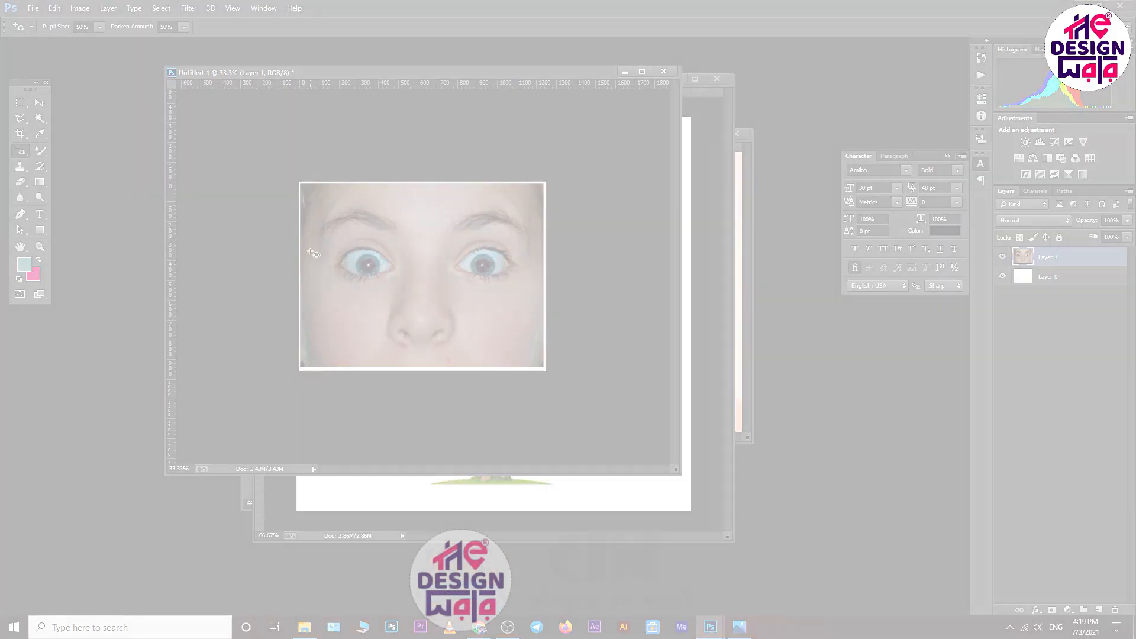
right_click(16, 154)
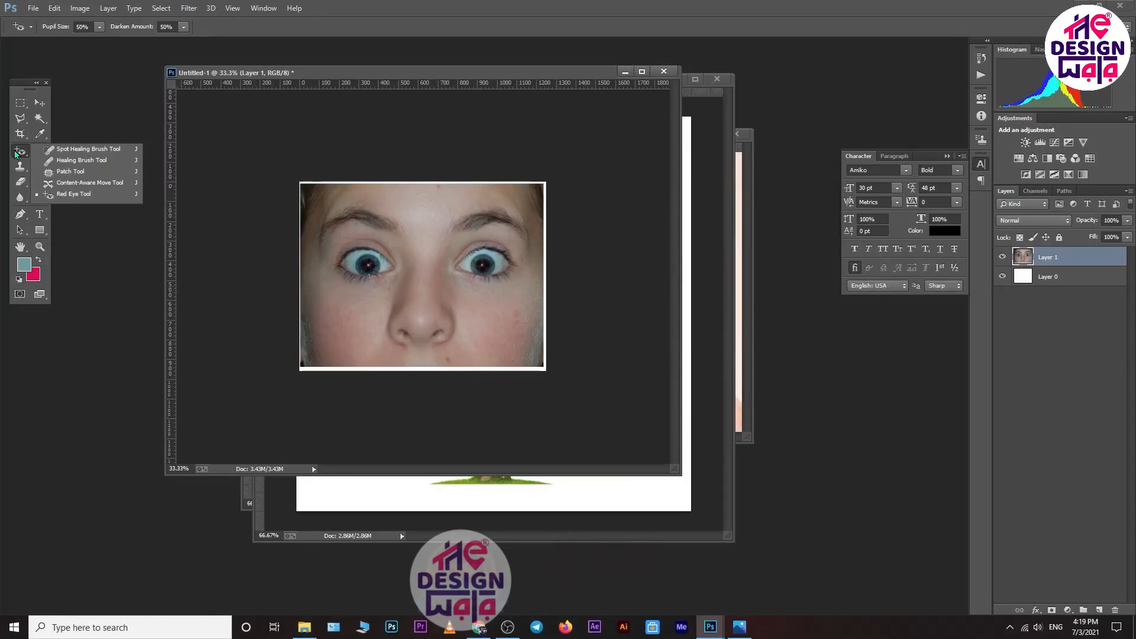